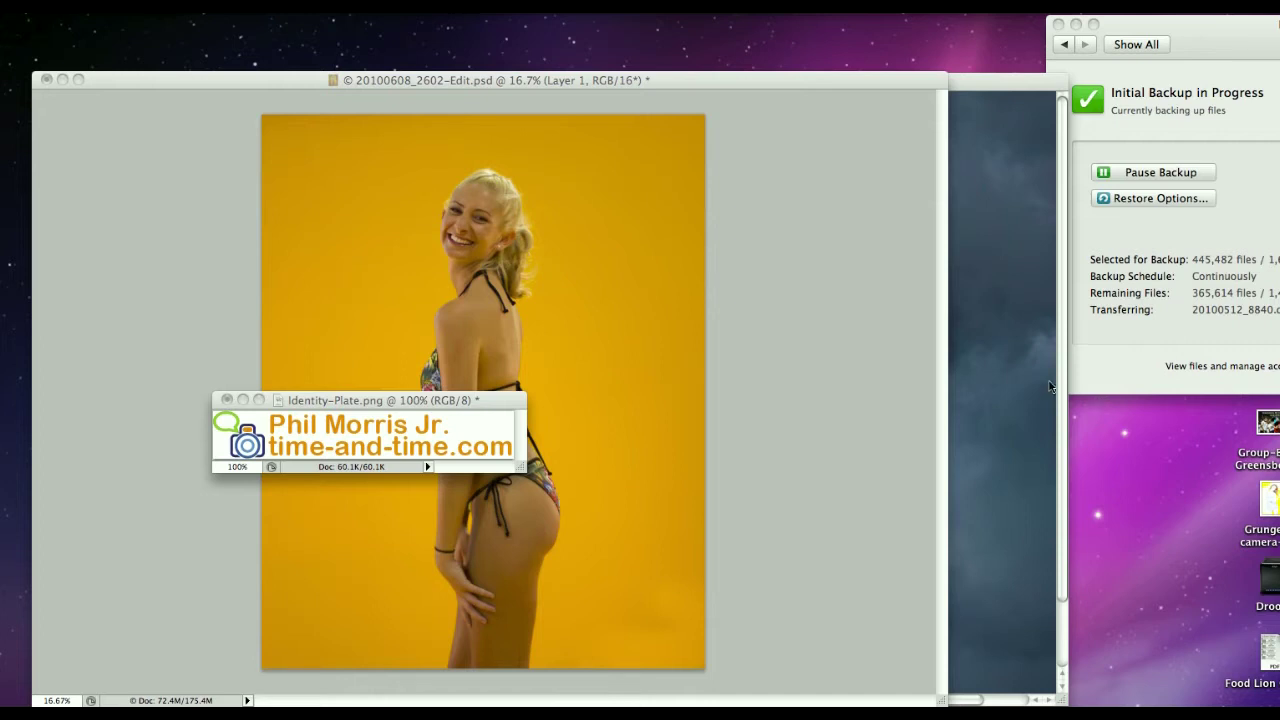
# - Bring the 20100608_2602-Edit.psd model document to the front in Photoshop
pyautogui.click(840, 343)
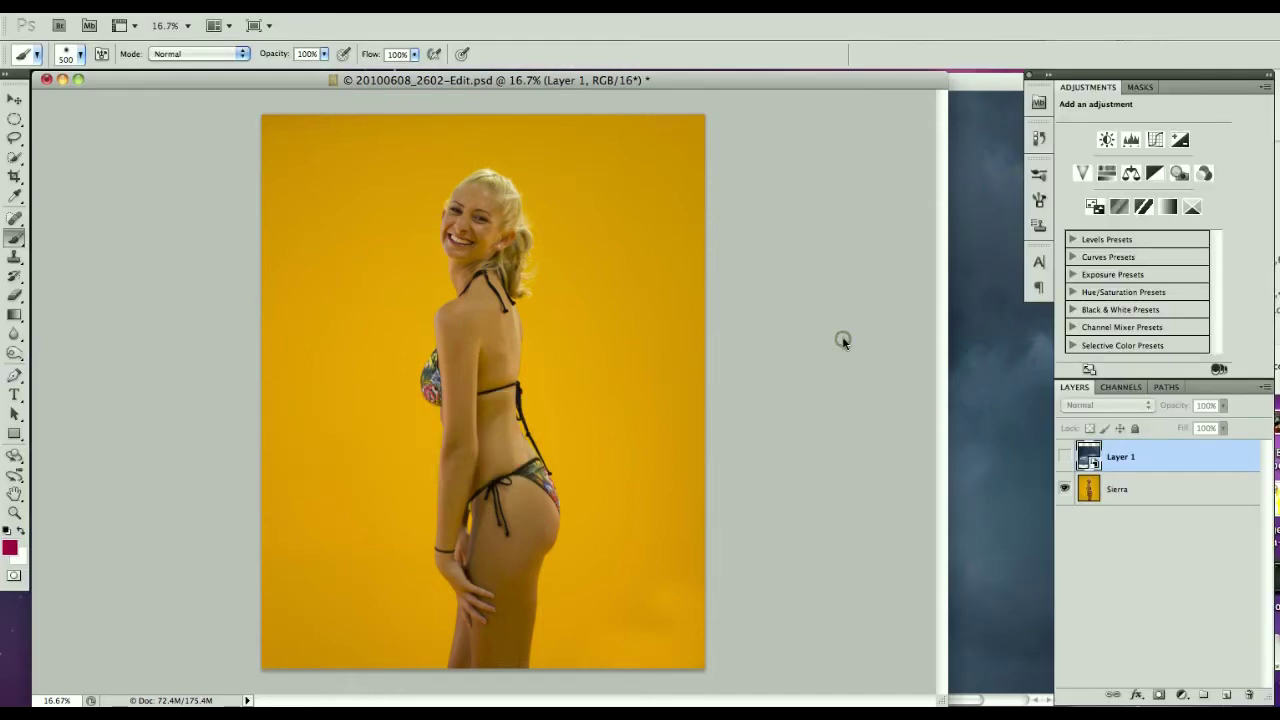
# - Show Layer 1's storm clouds, rotate them -90° and fit them over the picture's left half
pyautogui.click(1065, 458)
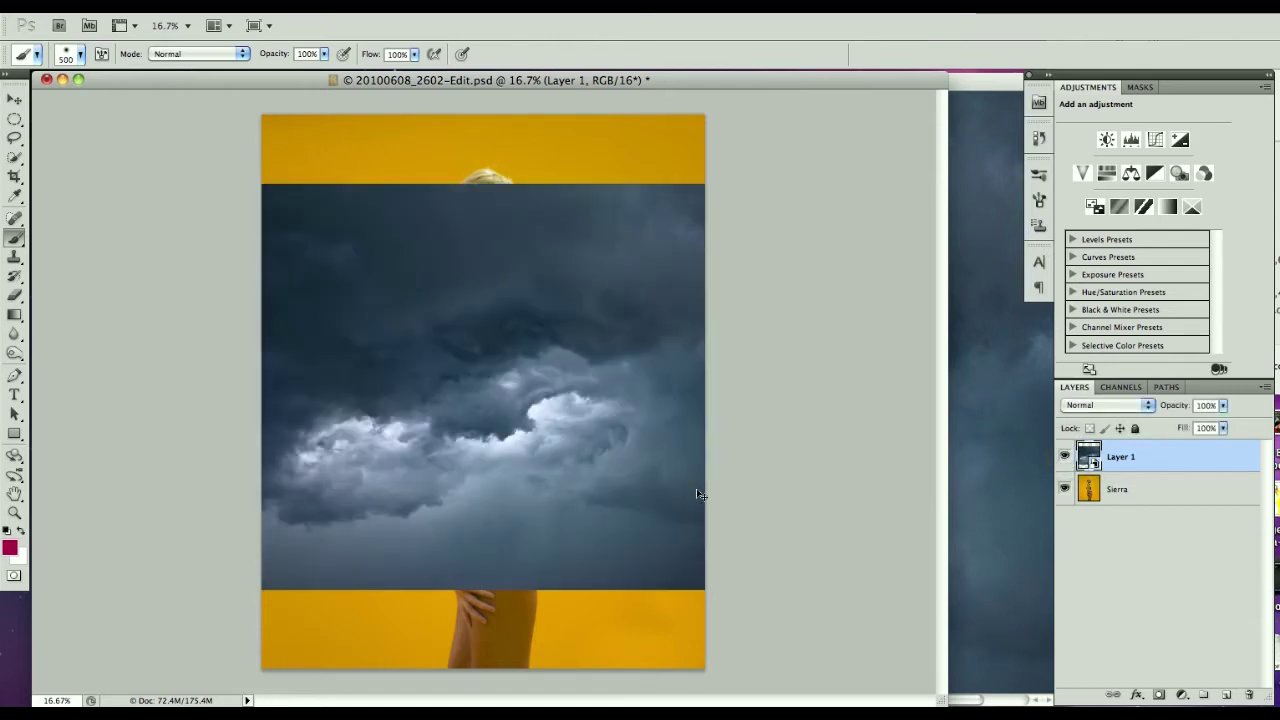
pyautogui.hotkey('ctrl', 't')
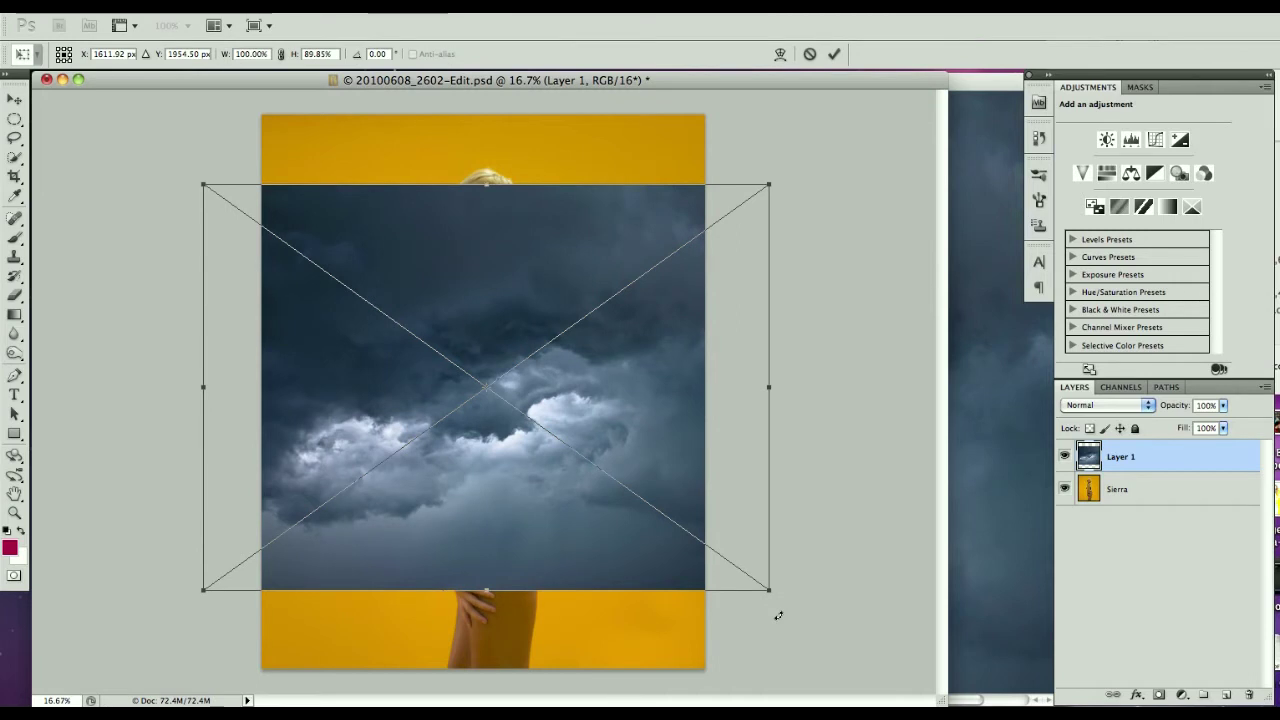
pyautogui.moveTo(778, 616); pyautogui.dragTo(575, 262)
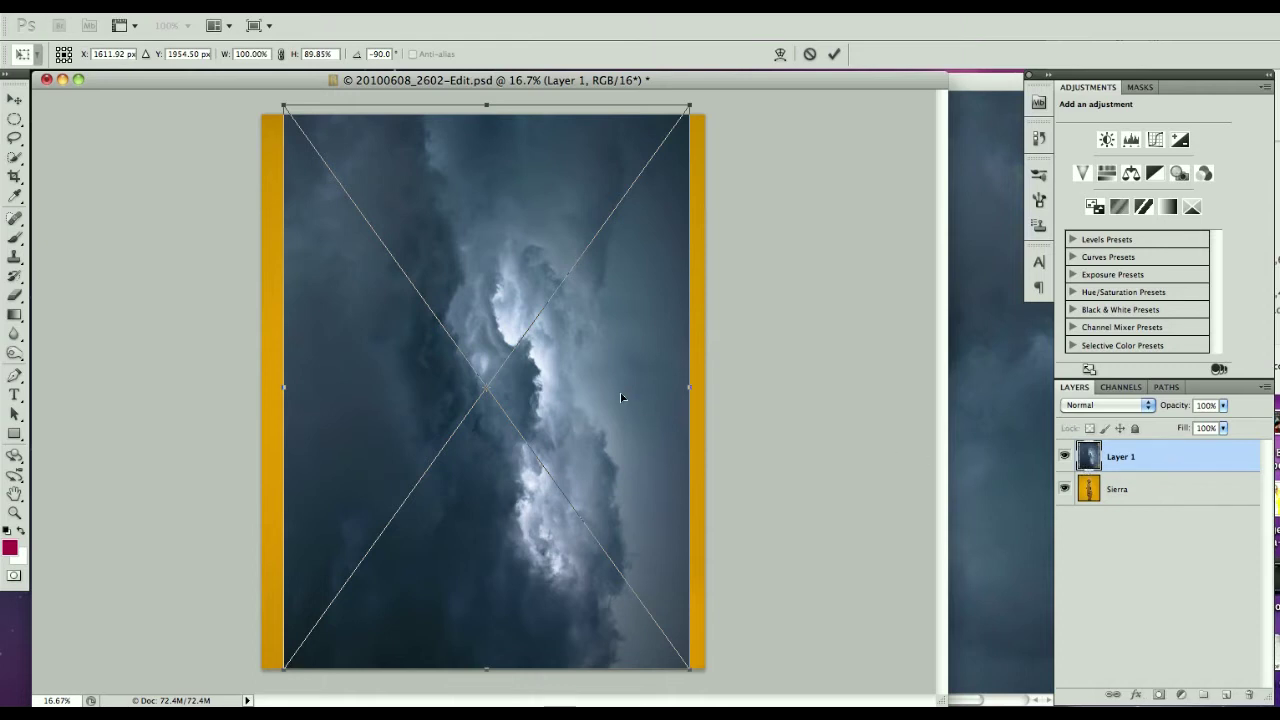
pyautogui.moveTo(621, 398); pyautogui.dragTo(433, 396)
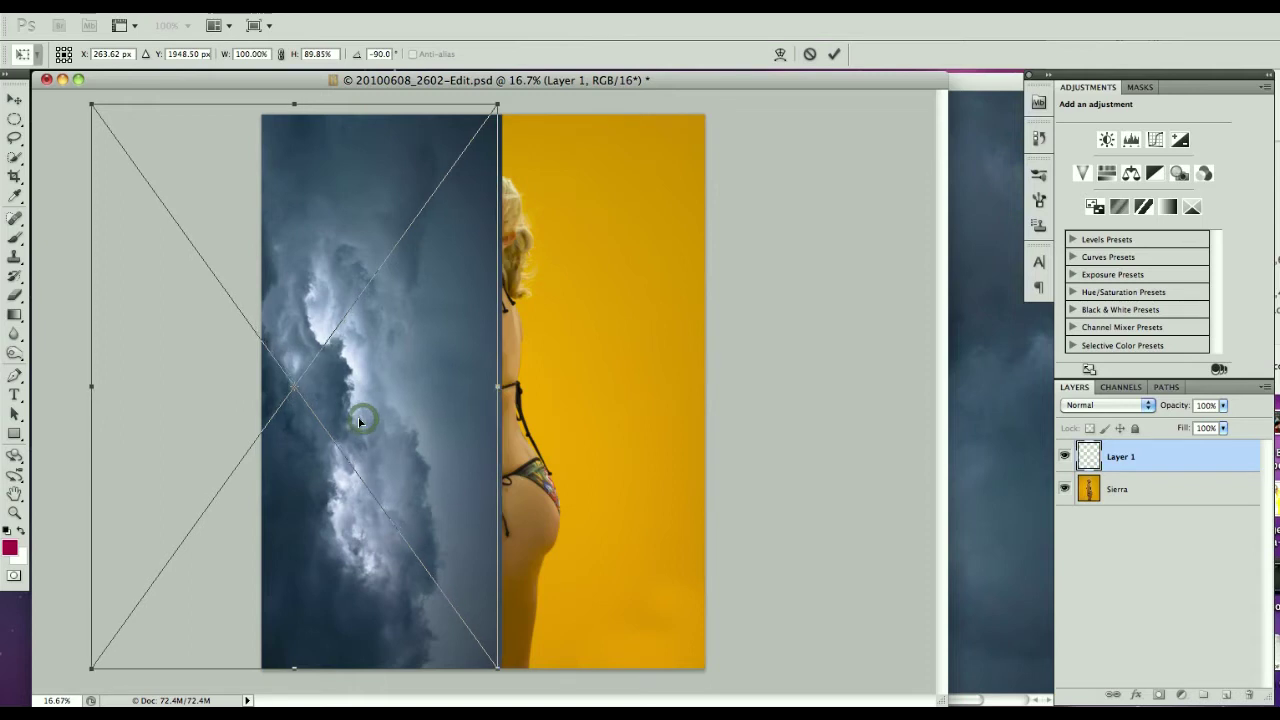
pyautogui.moveTo(91, 386); pyautogui.dragTo(229, 388)
pyautogui.press('b')
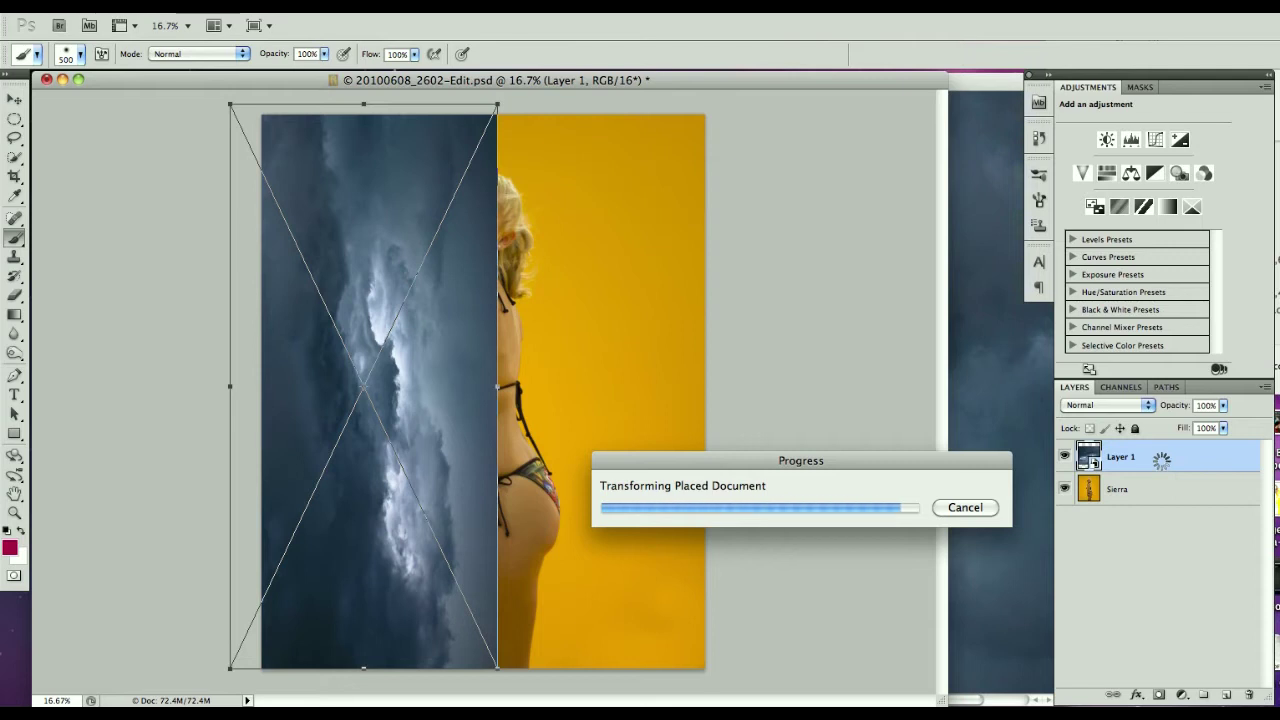
# - Duplicate Layer 1, rotate the copy 90° and move it over the right half
pyautogui.press('super+j')
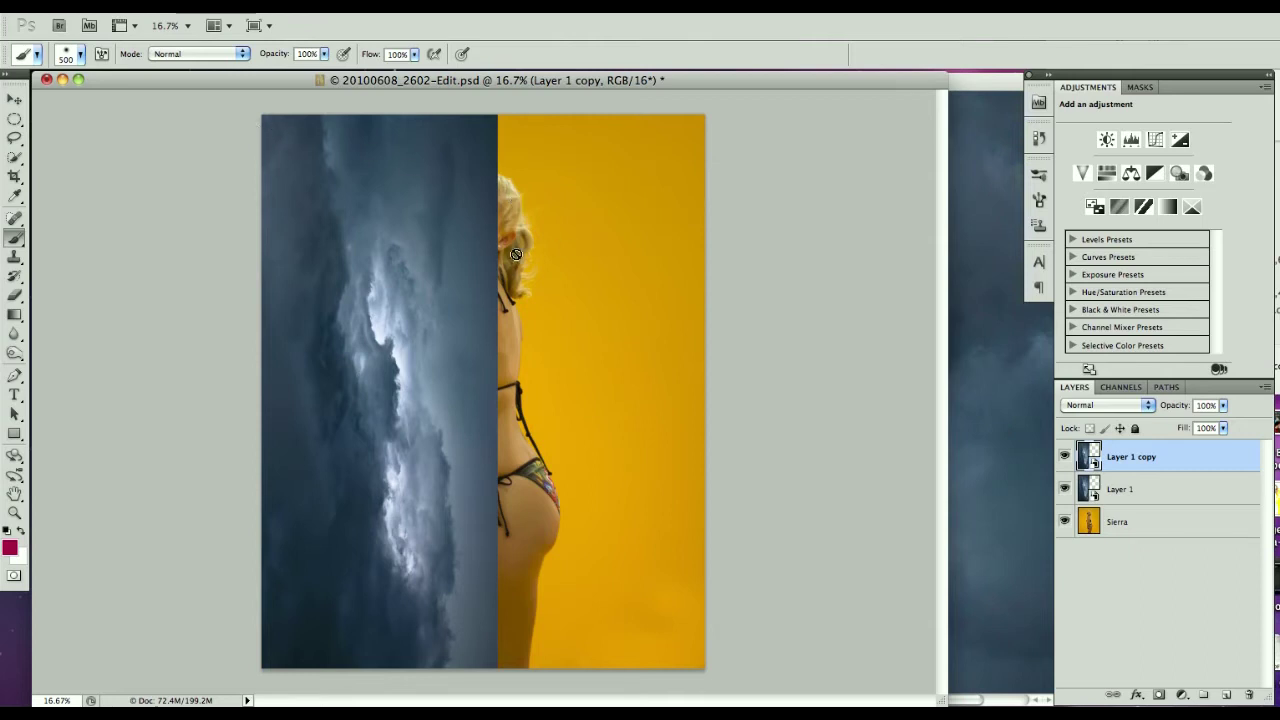
pyautogui.press('super+t')
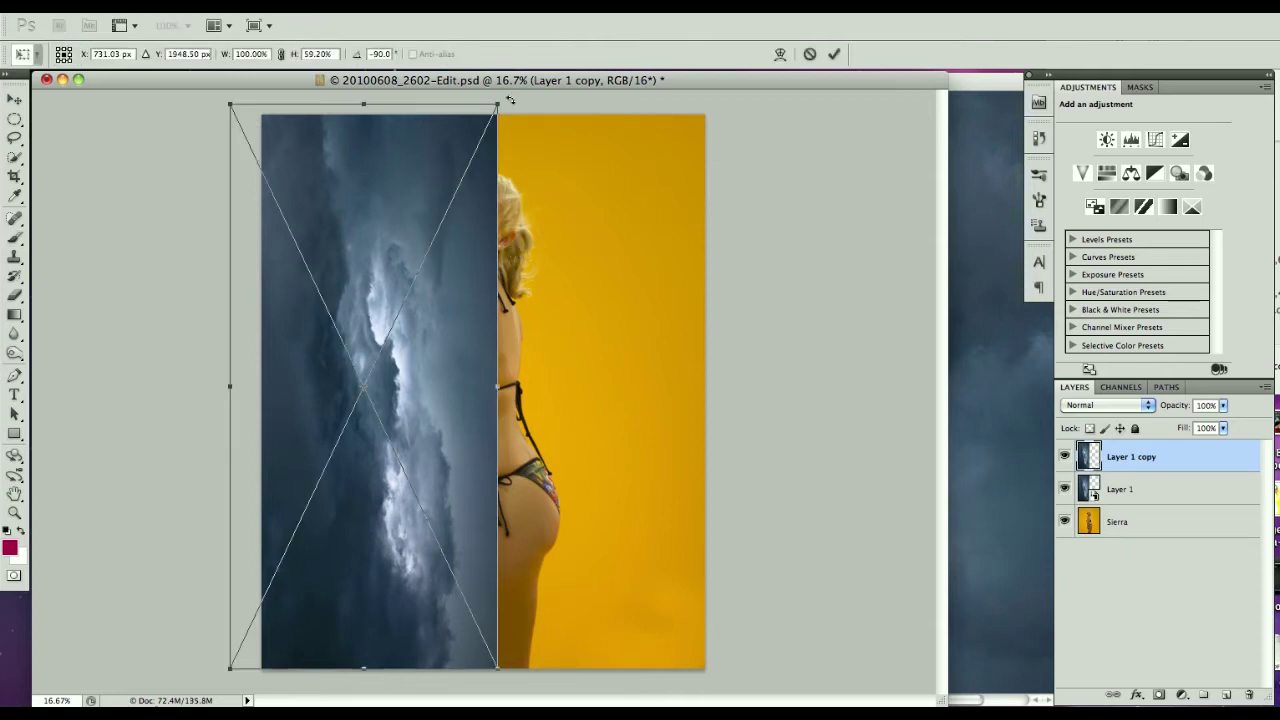
pyautogui.moveTo(518, 104); pyautogui.dragTo(247, 594)
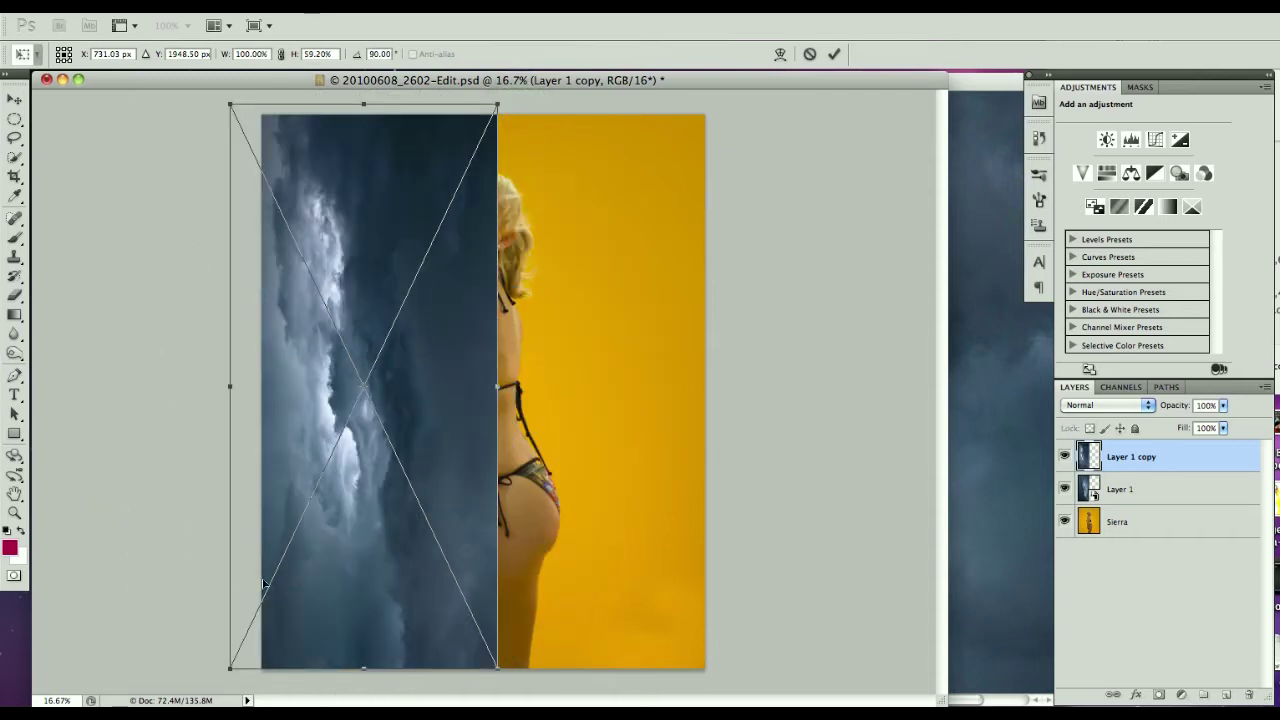
pyautogui.moveTo(289, 407); pyautogui.dragTo(553, 409)
pyautogui.press('Return')
pyautogui.press('b')
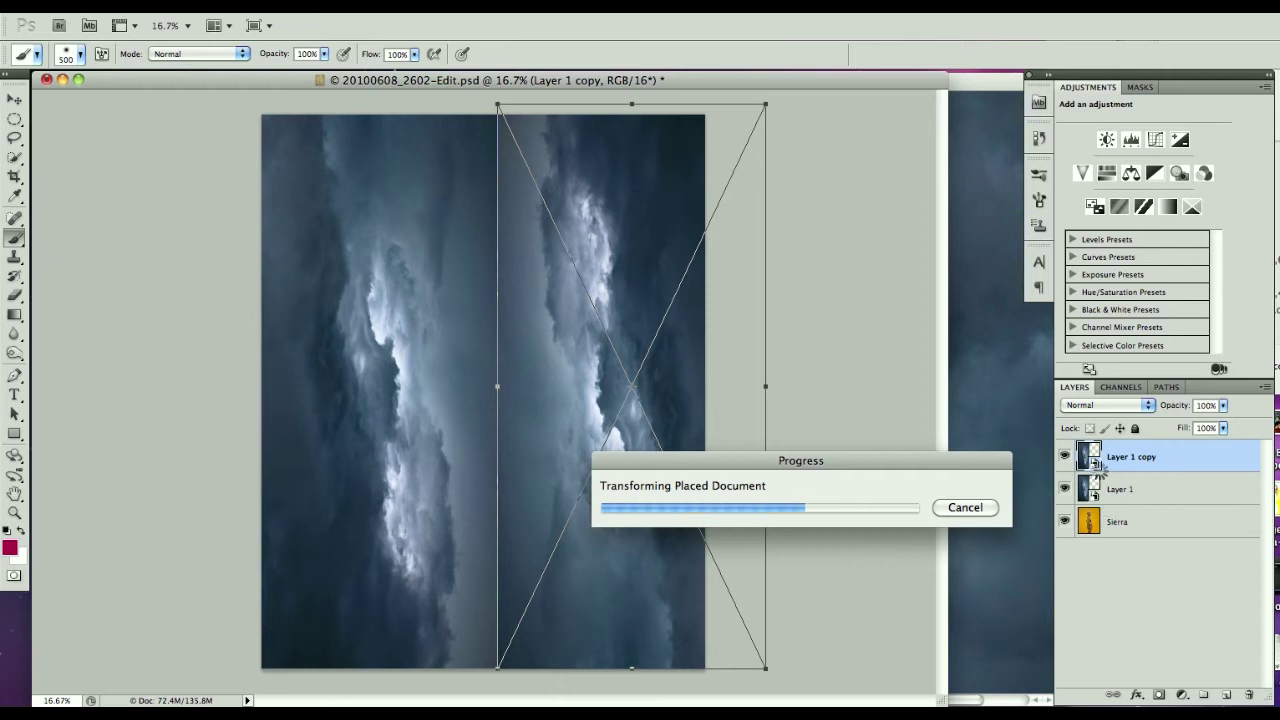
# - Hide Layer 1 and set Layer 1 copy's blend mode to Overlay
pyautogui.click(1065, 489)
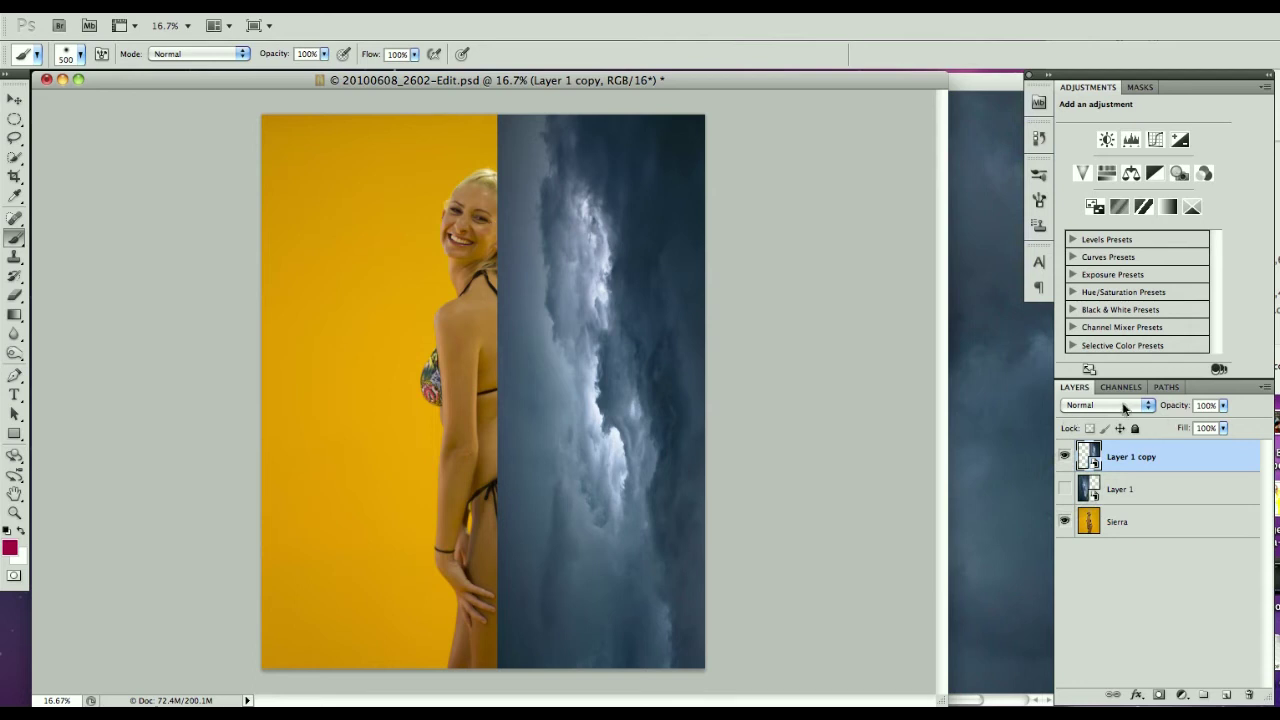
pyautogui.click(1124, 410)
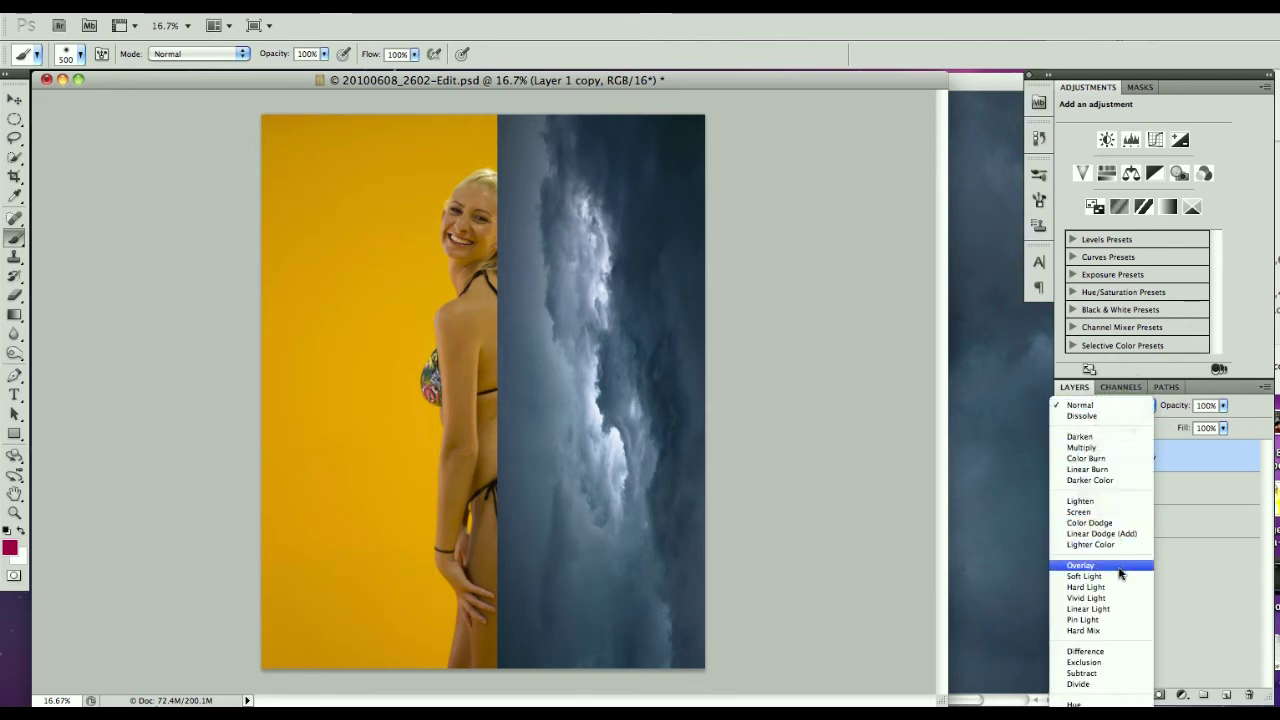
pyautogui.click(1119, 567)
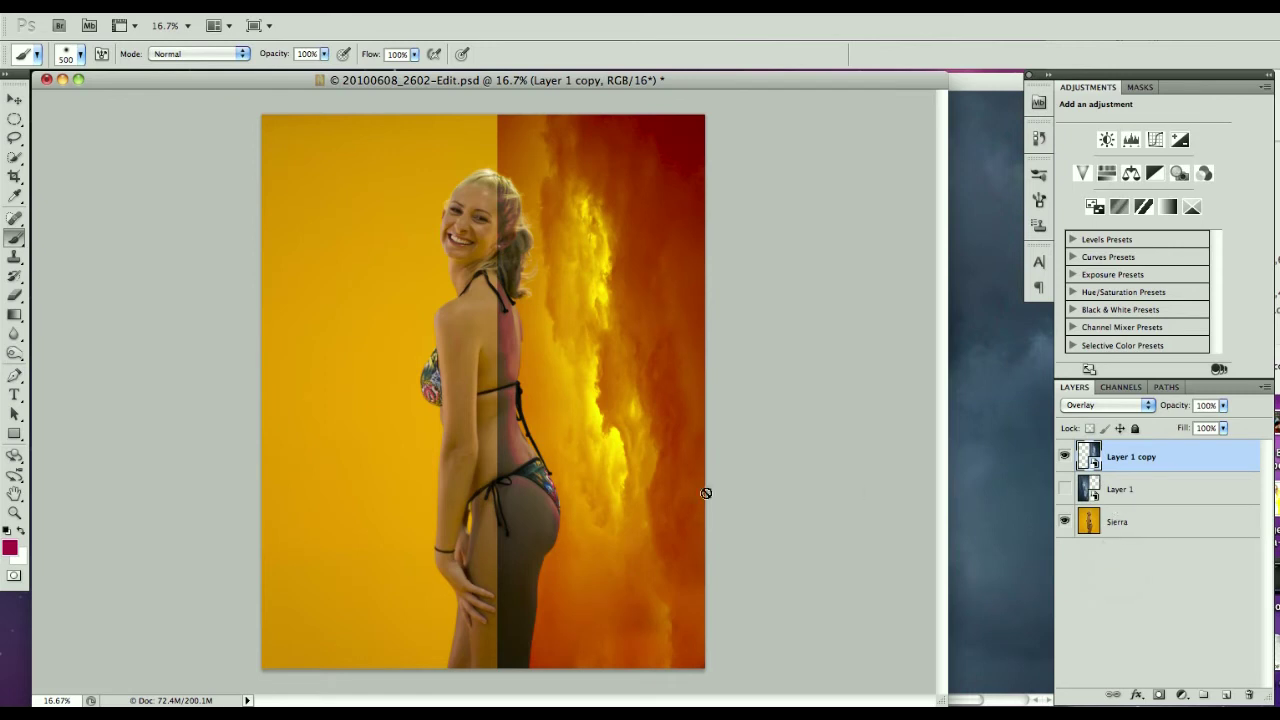
# - Compare Soft, Hard, Vivid and Linear Light blending on the clouds, then return to Overlay
pyautogui.click(1109, 411)
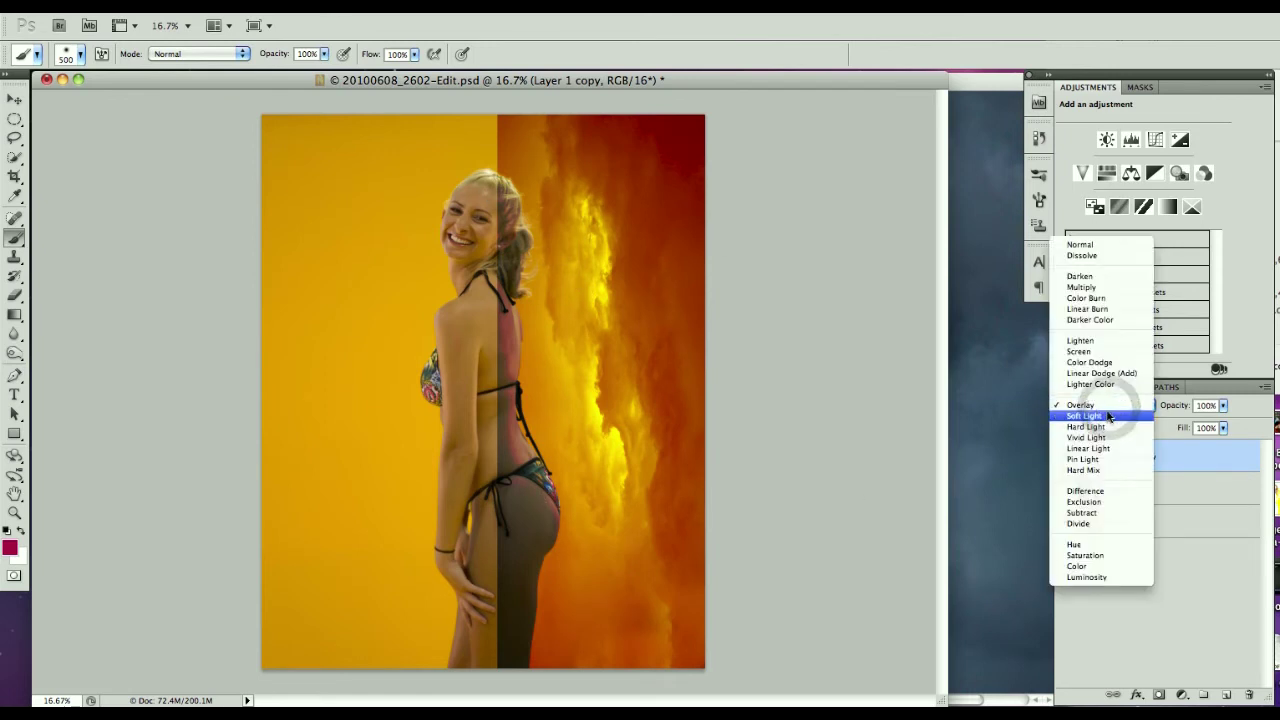
pyautogui.click(1107, 416)
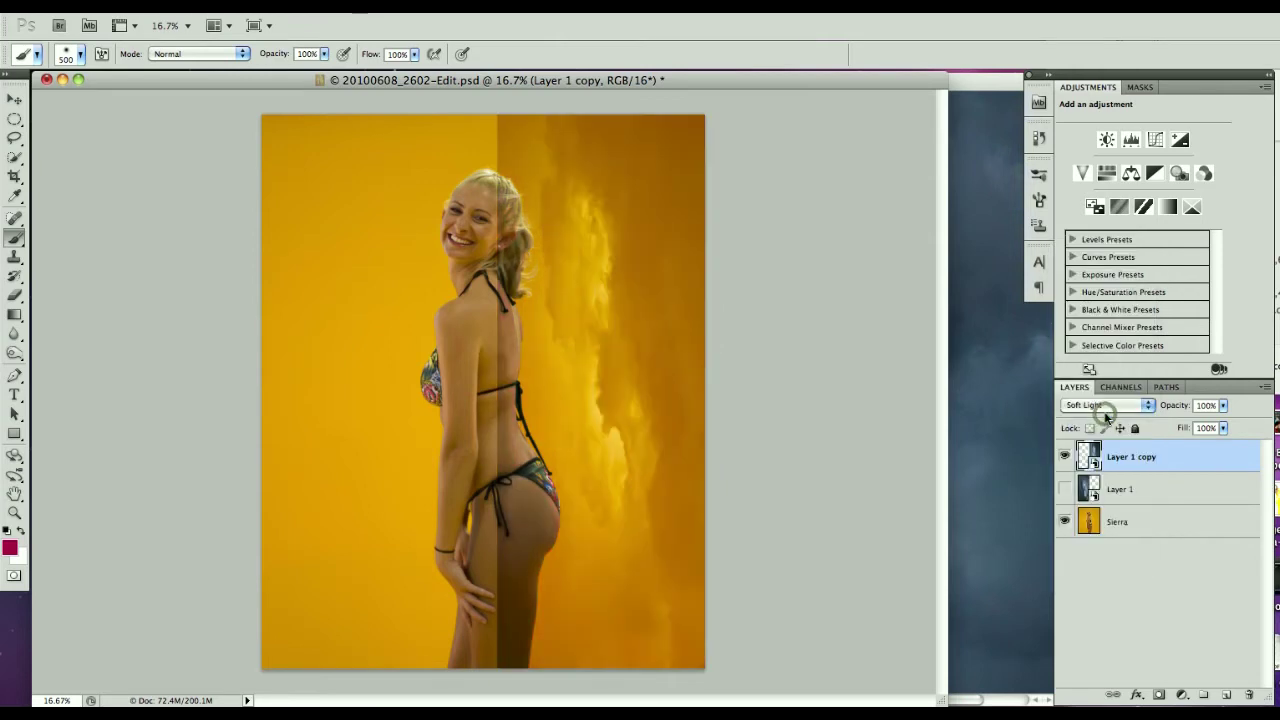
pyautogui.click(1109, 405)
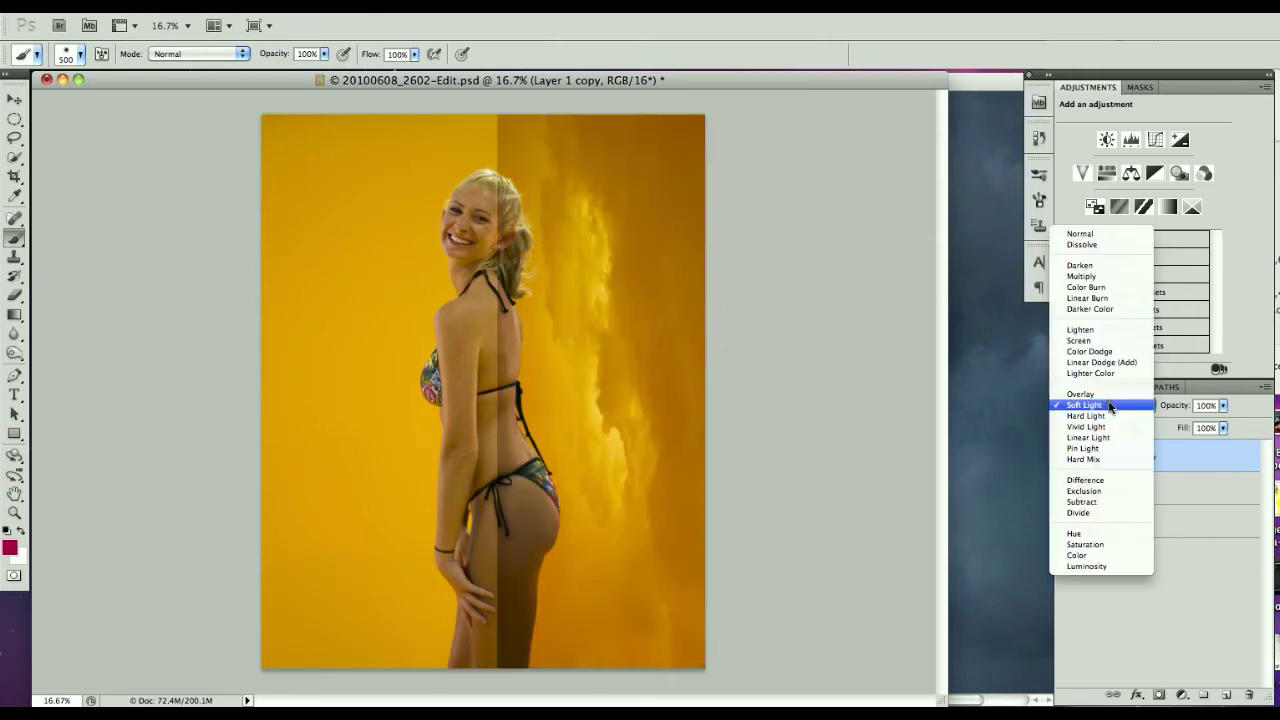
pyautogui.click(1109, 417)
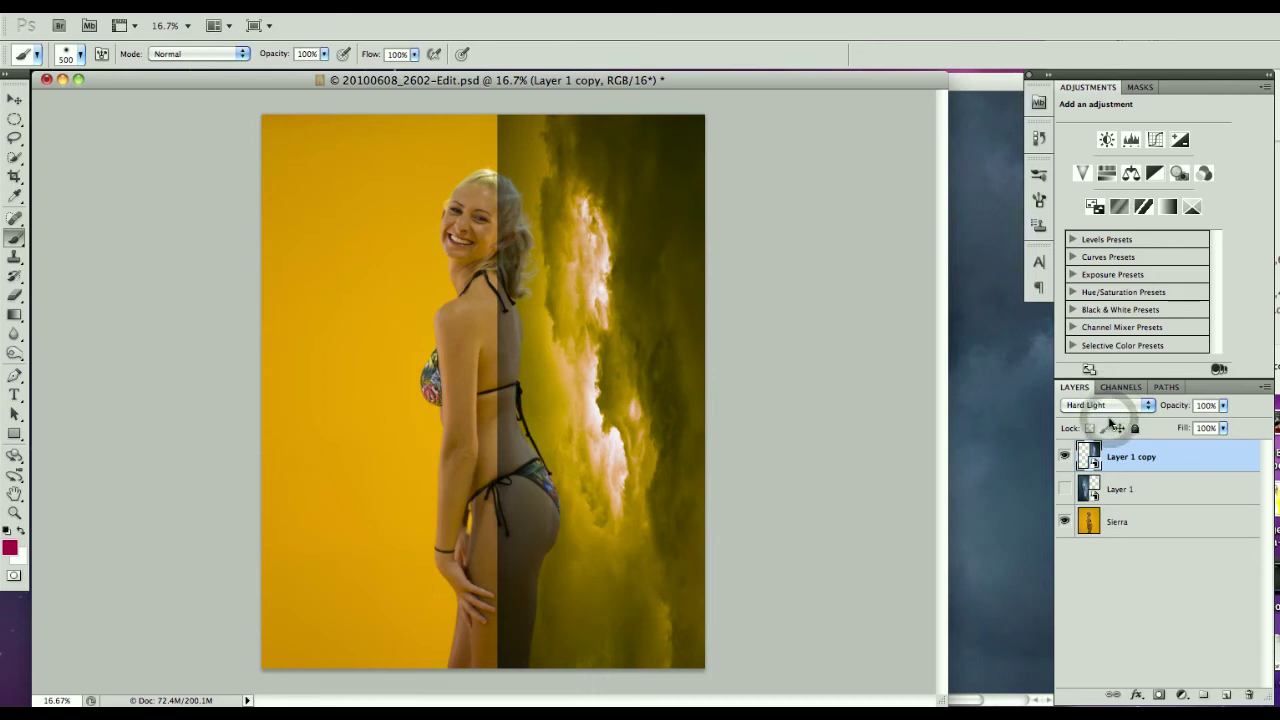
pyautogui.click(1110, 406)
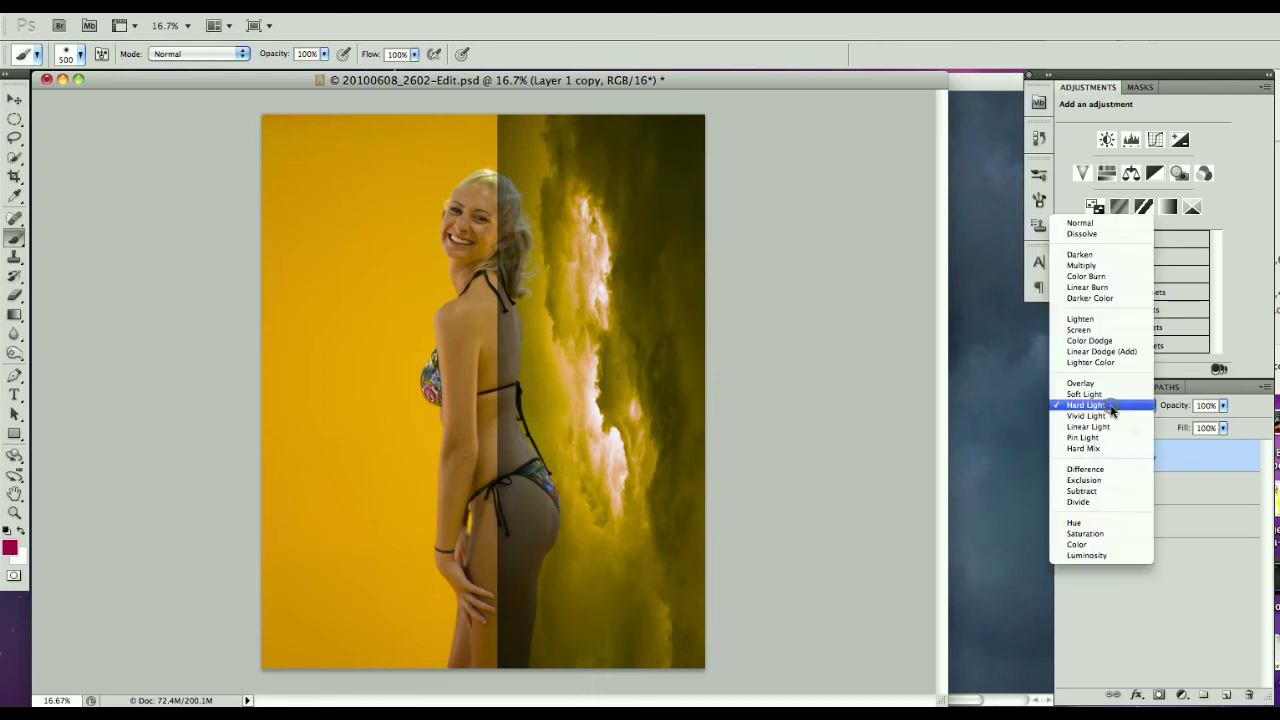
pyautogui.click(1112, 417)
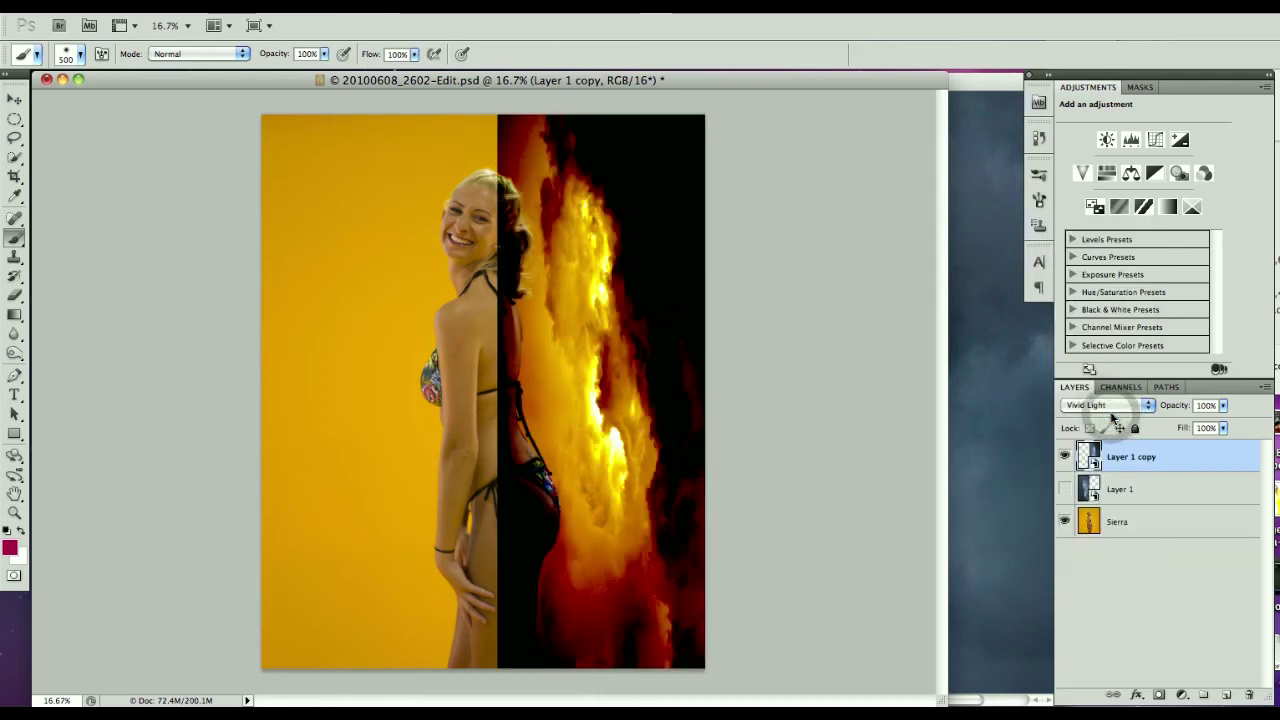
pyautogui.click(1111, 410)
pyautogui.click(1112, 416)
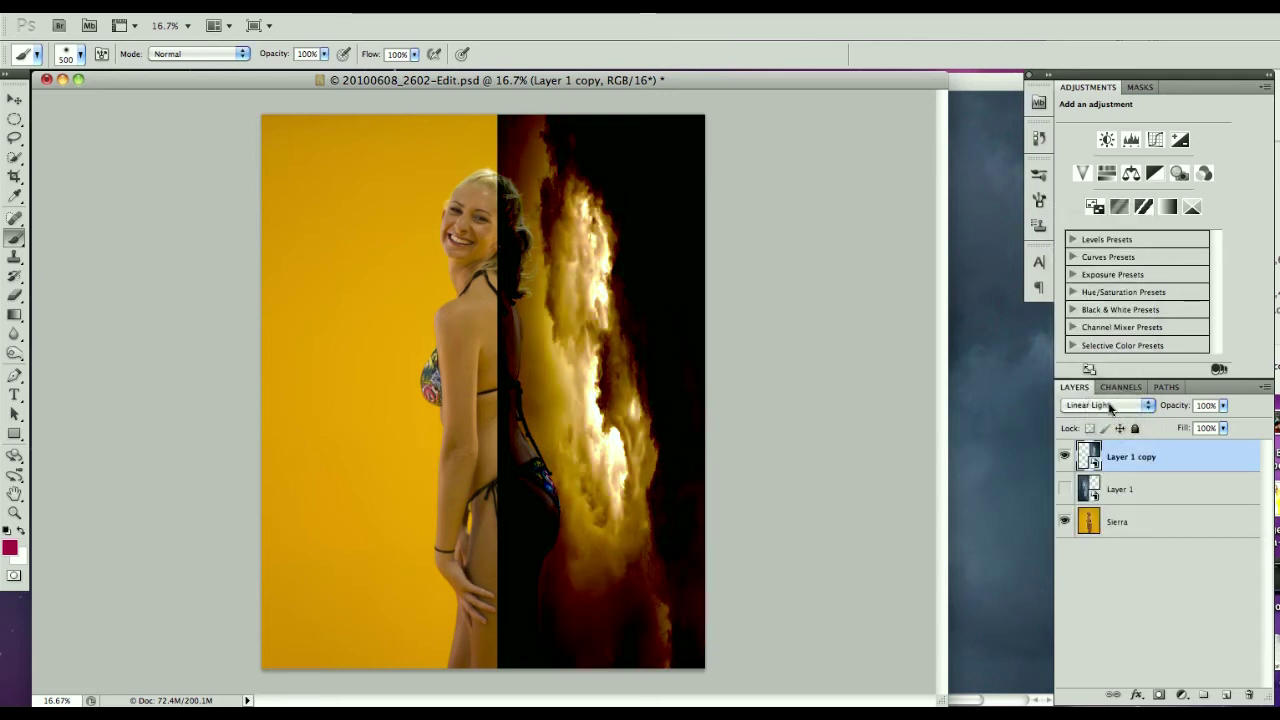
pyautogui.click(1110, 407)
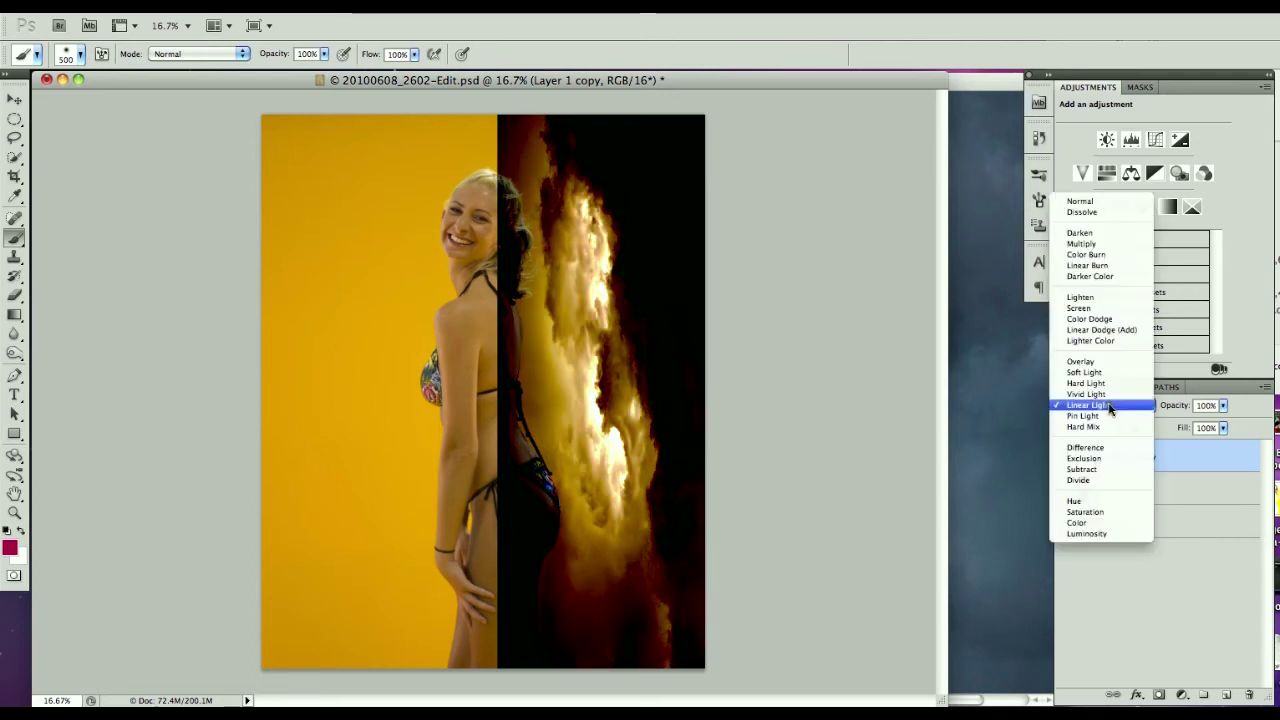
pyautogui.click(1082, 362)
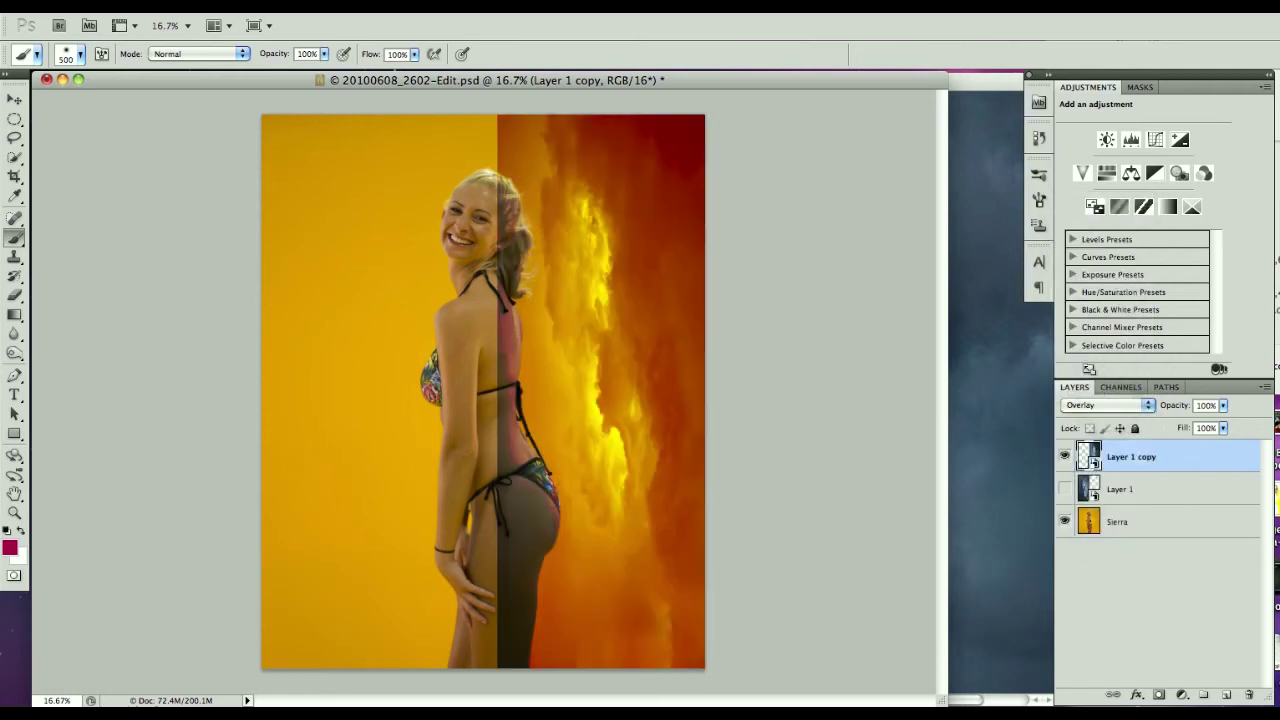
# - Set Layer 1 to Overlay, compare it on and off, then hide both cloud layers
pyautogui.keyDown('shift'); pyautogui.click(1167, 491); pyautogui.keyUp('shift')
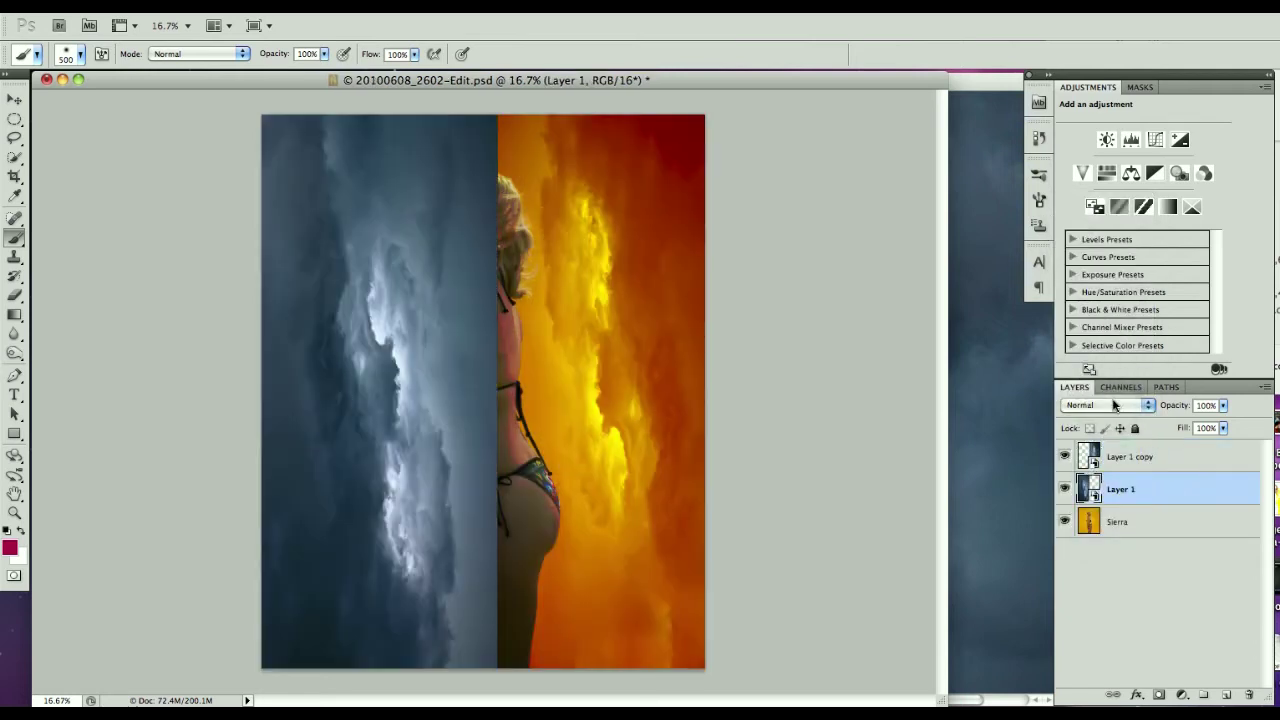
pyautogui.click(1113, 404)
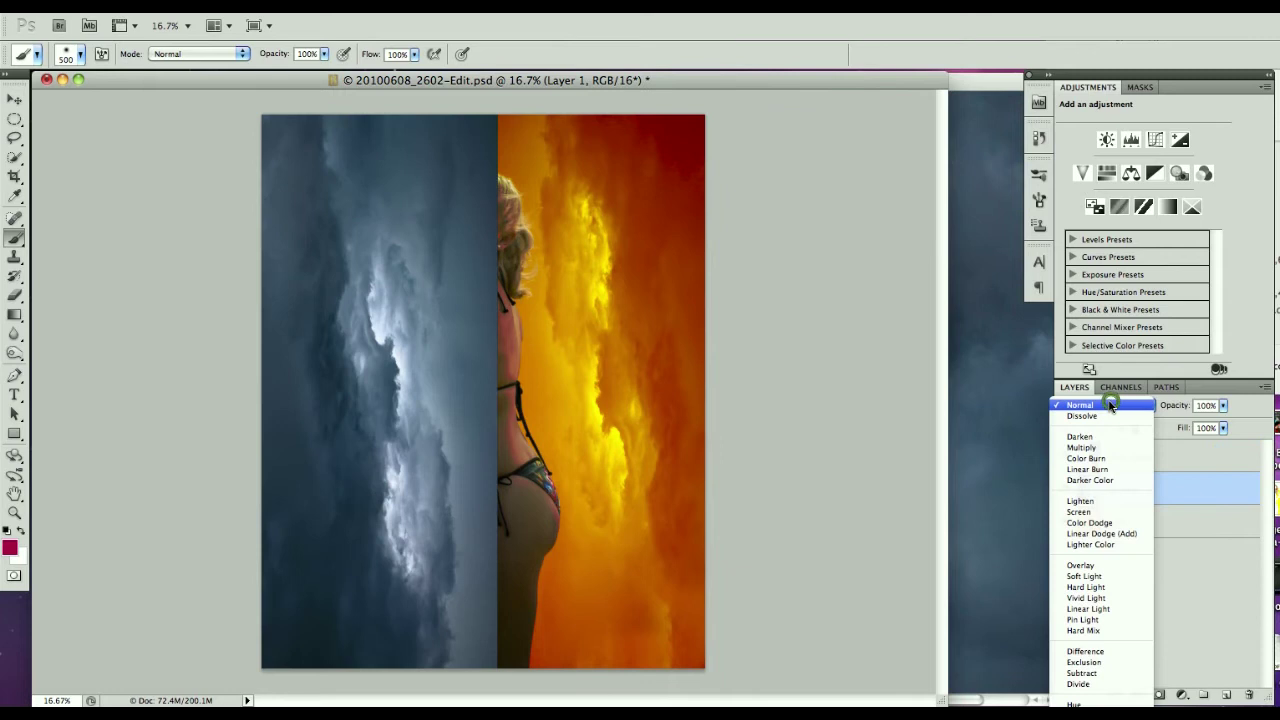
pyautogui.click(1109, 567)
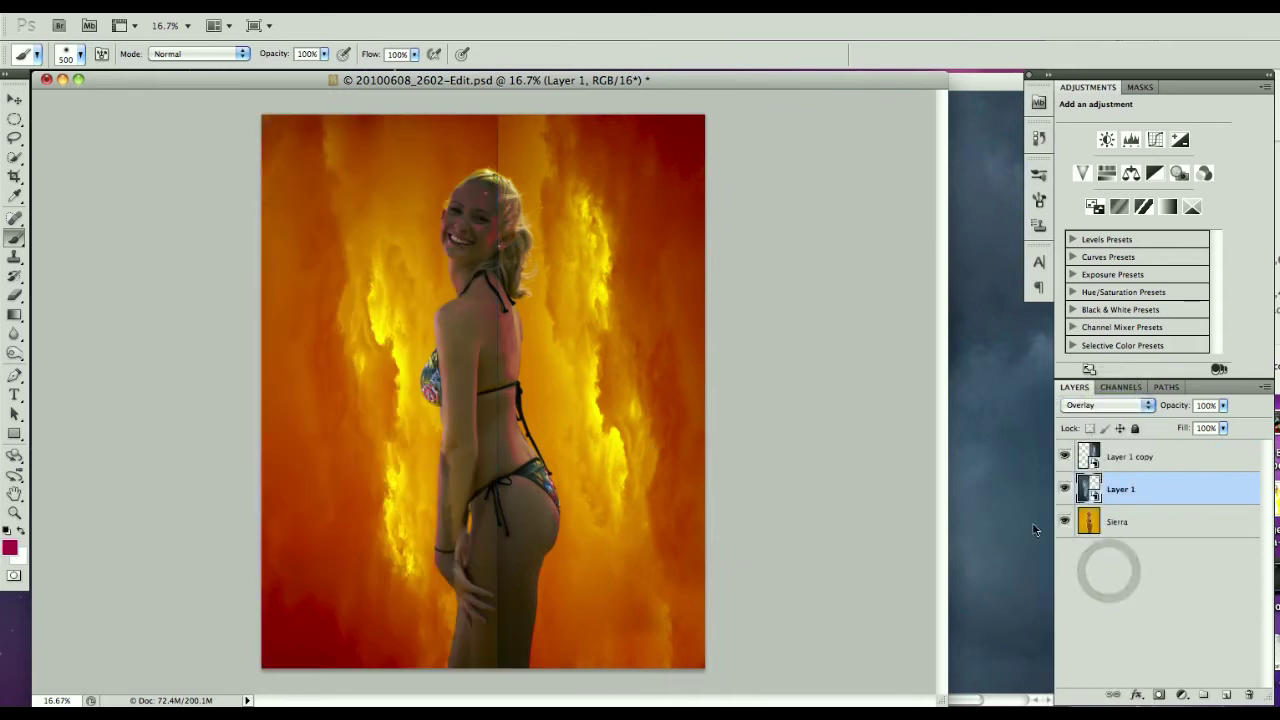
pyautogui.click(1064, 489)
pyautogui.click(1064, 489)
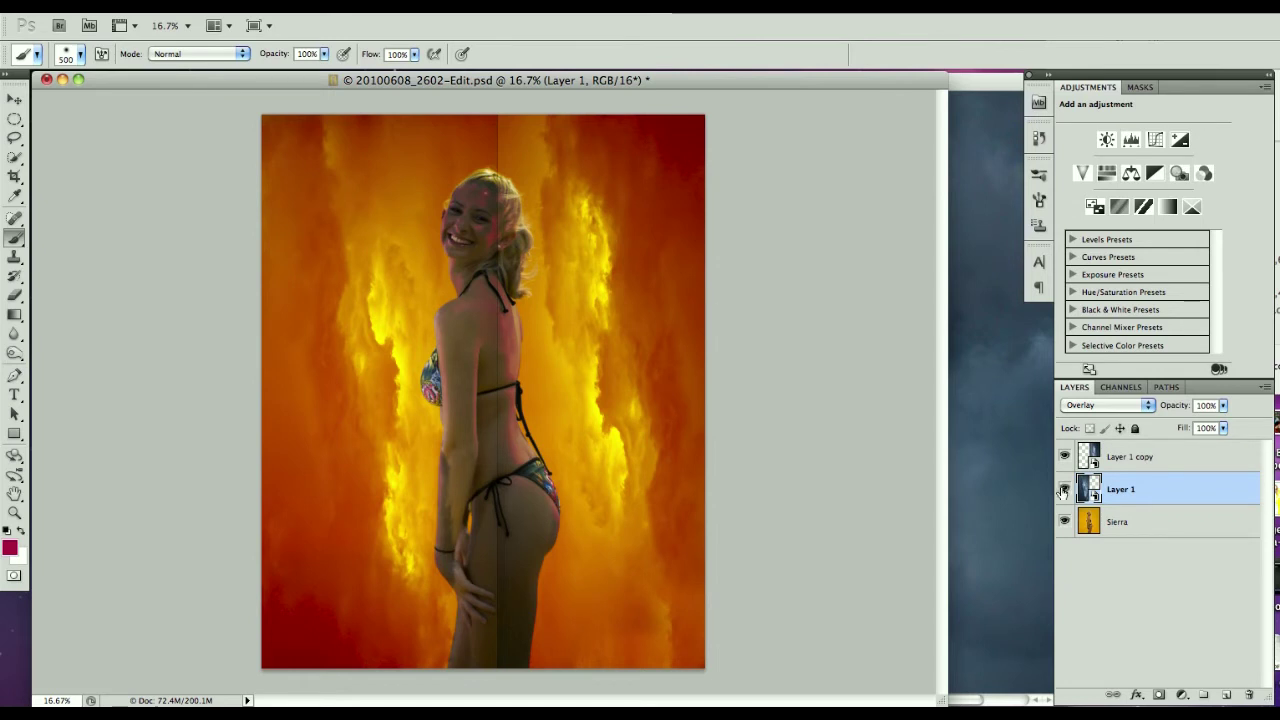
pyautogui.click(1064, 489)
pyautogui.click(1064, 456)
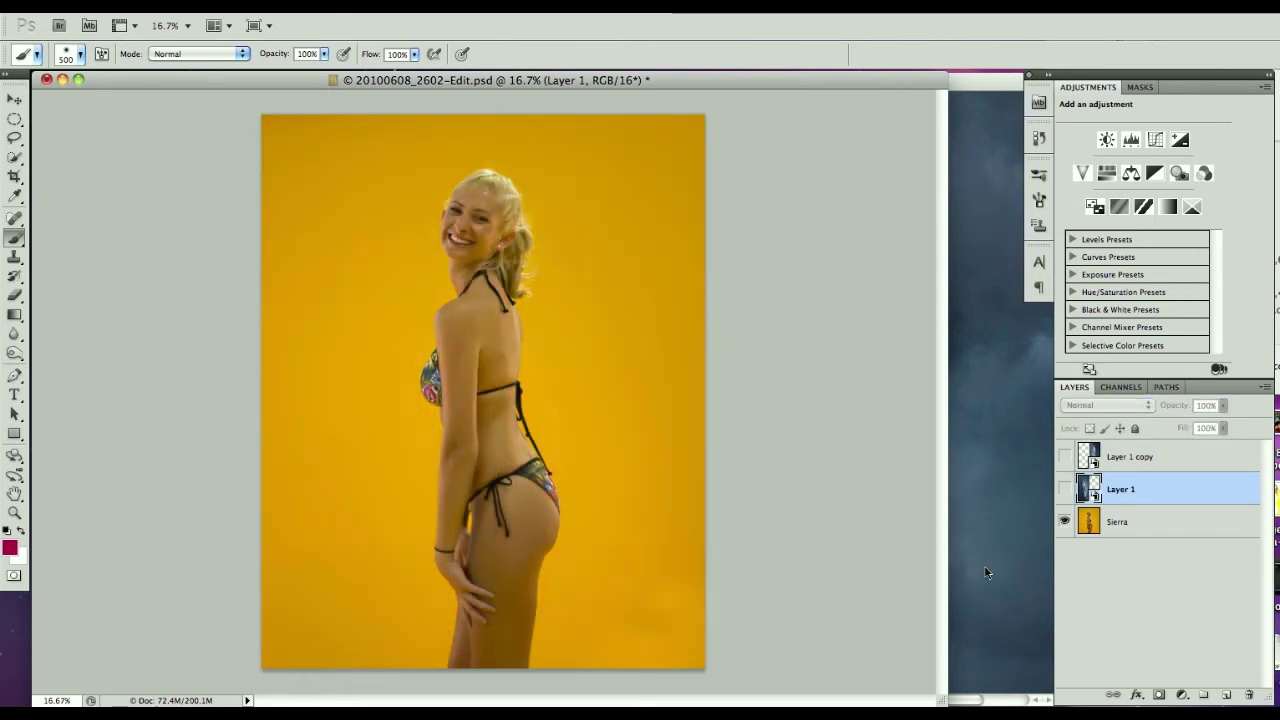
# - On the Sierra layer, quick-select the woman from her head and hair down to her legs
pyautogui.click(1168, 522)
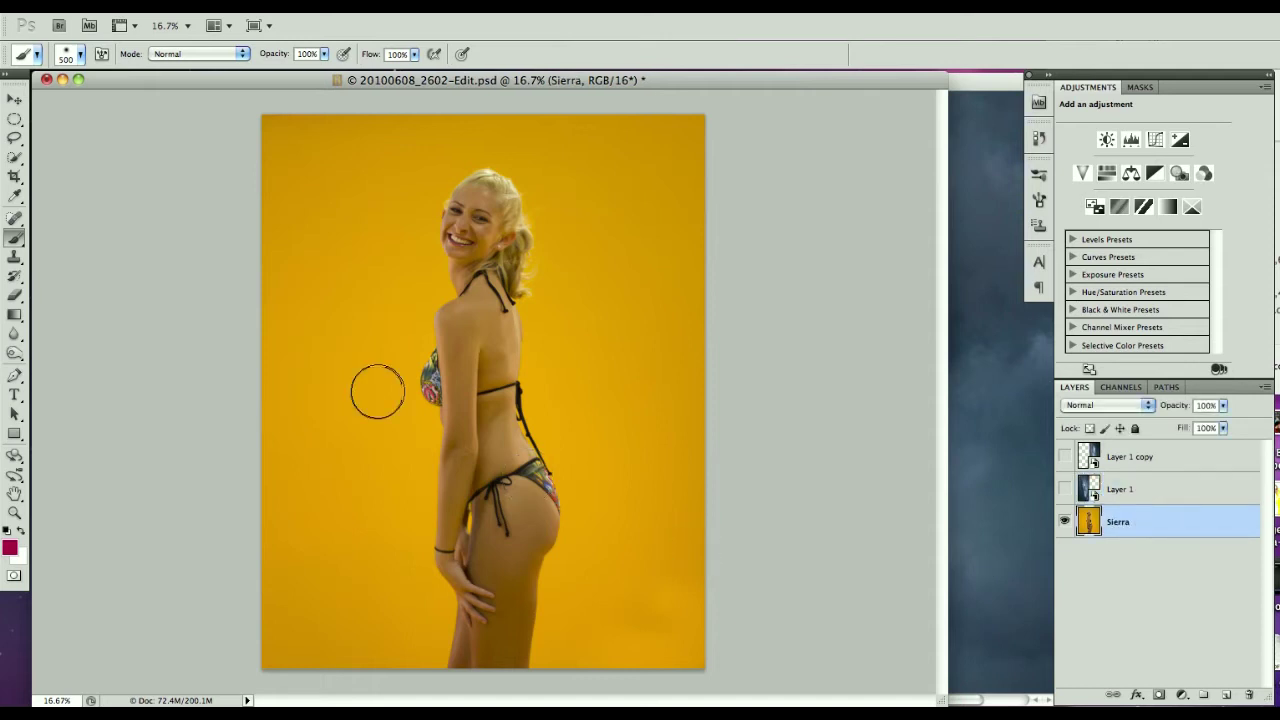
pyautogui.click(12, 155)
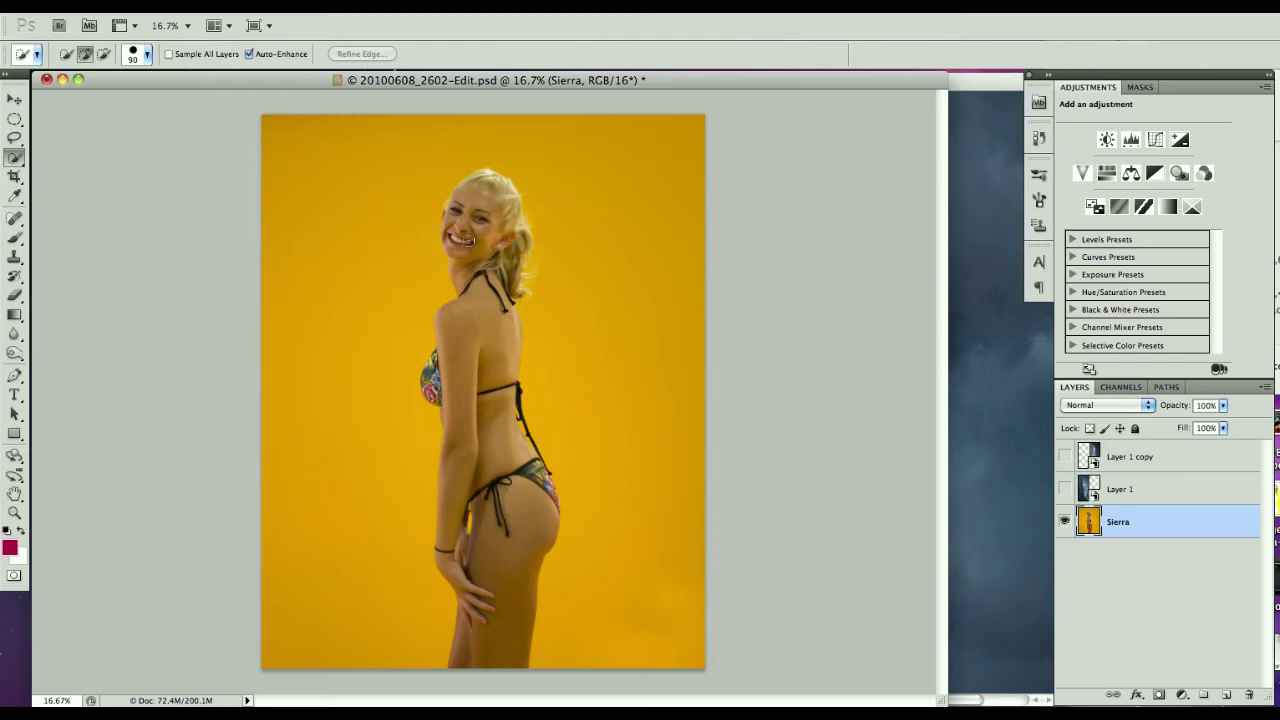
pyautogui.moveTo(467, 241); pyautogui.dragTo(502, 203)
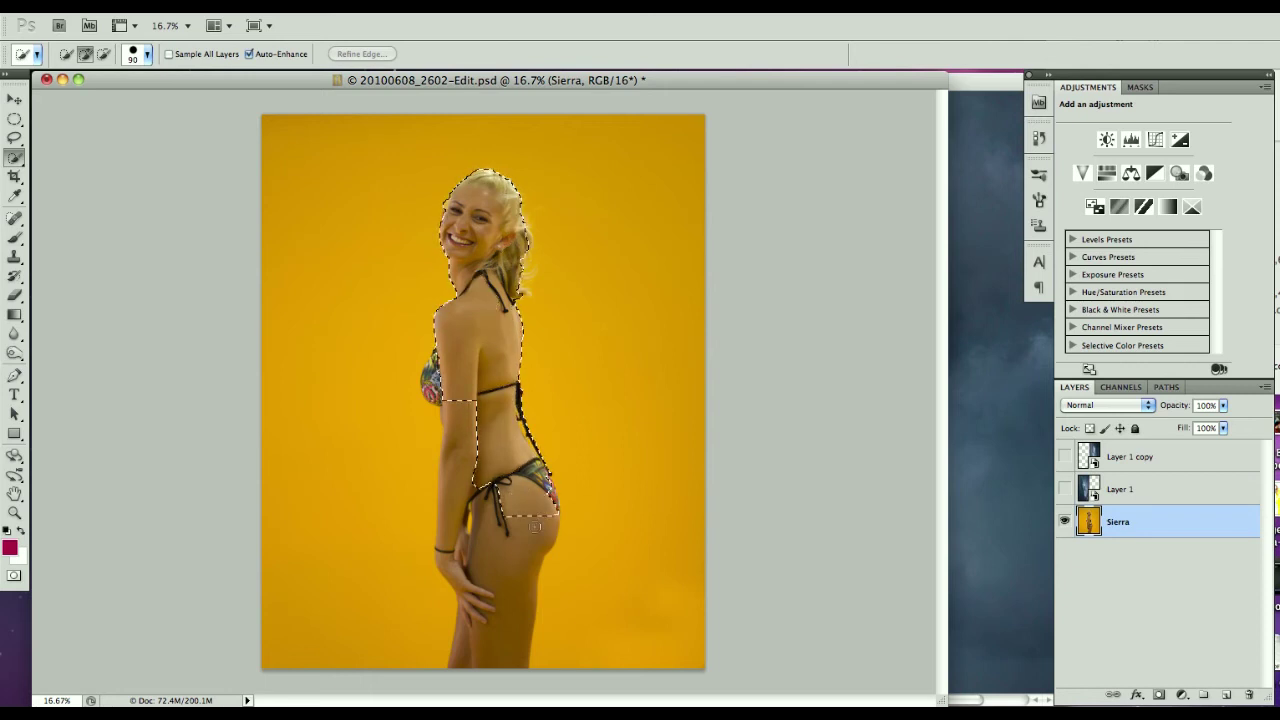
pyautogui.moveTo(531, 531); pyautogui.dragTo(495, 630)
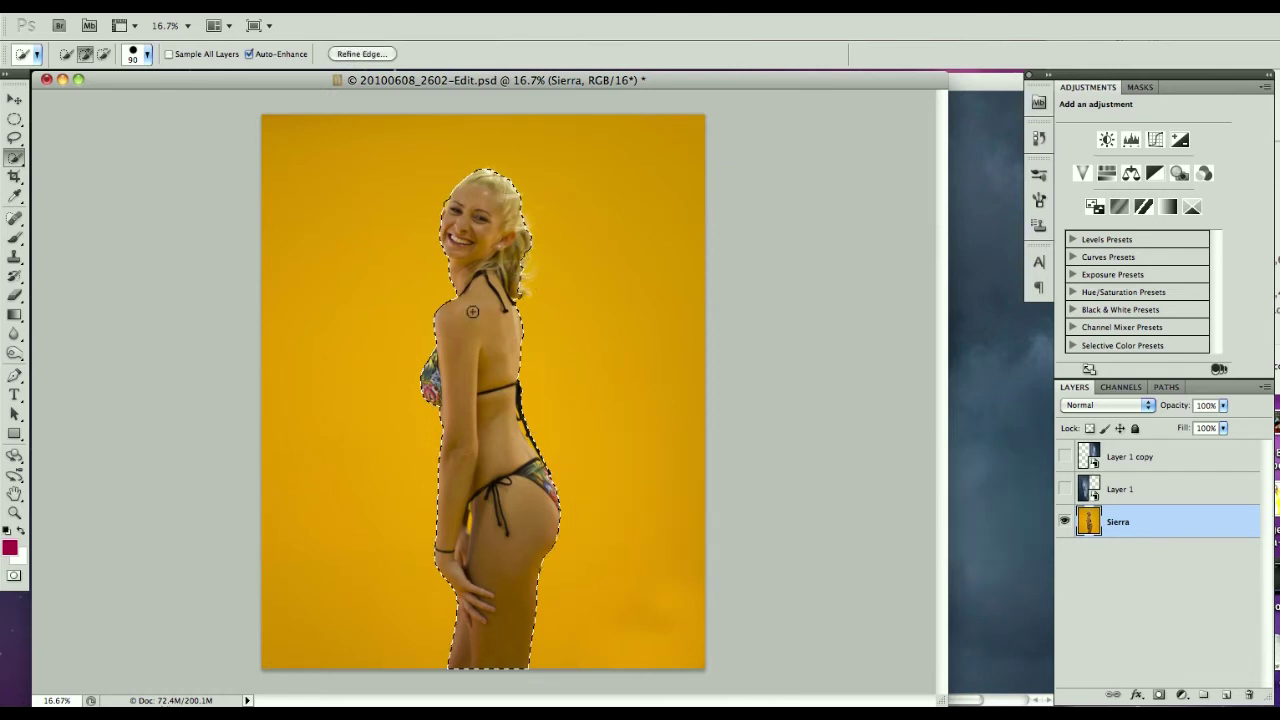
# - In Refine Edge, enable Smart Radius at about 57.4 px and brush-refine her hair and back
pyautogui.click(357, 55)
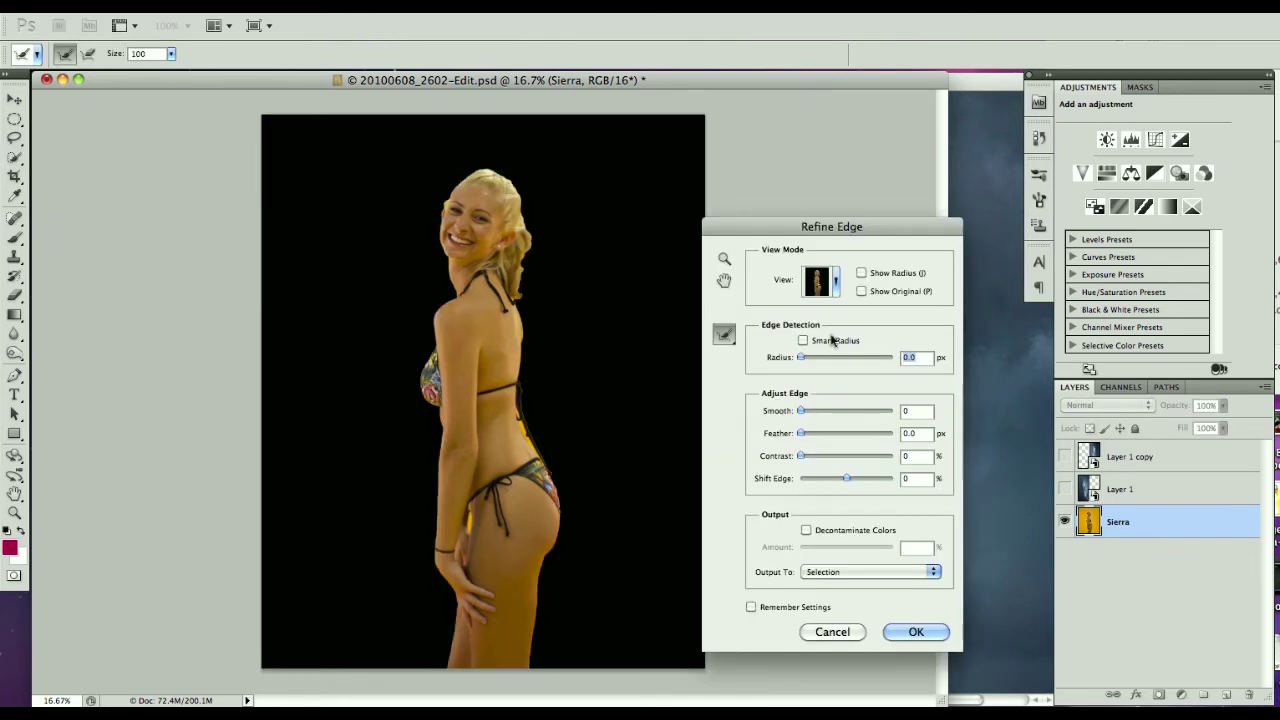
pyautogui.click(803, 341)
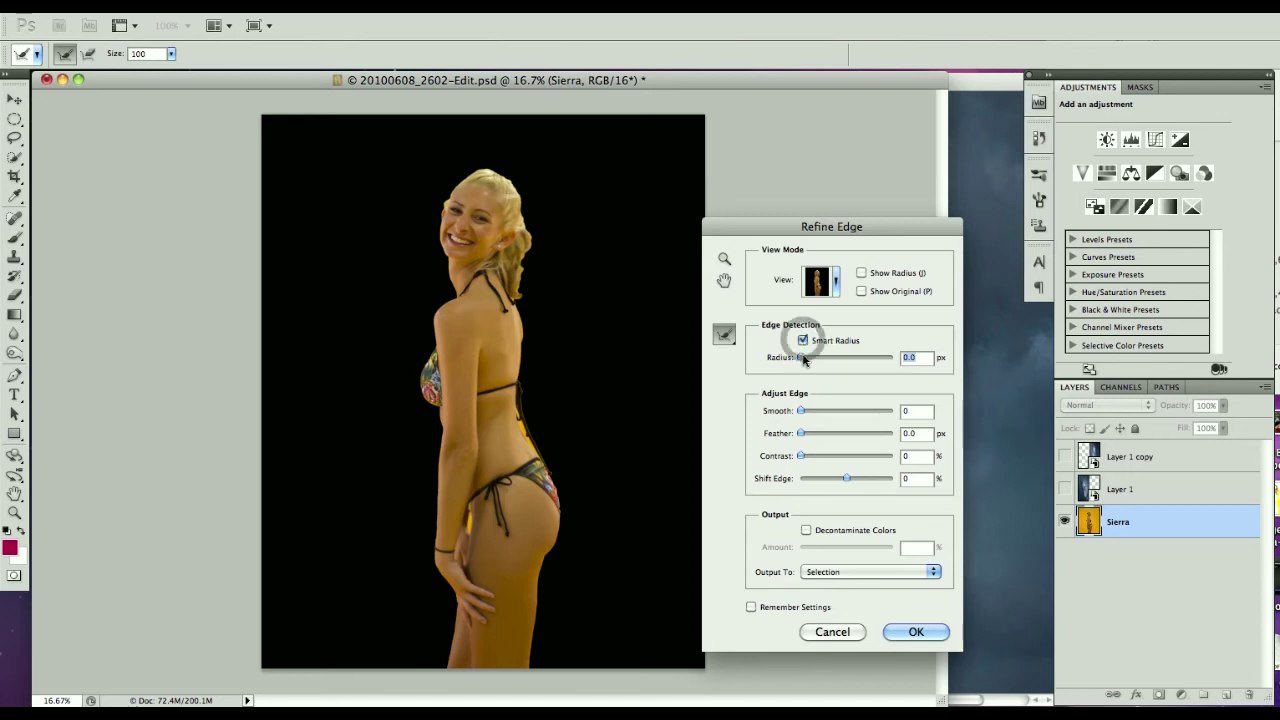
pyautogui.moveTo(803, 358); pyautogui.dragTo(862, 363)
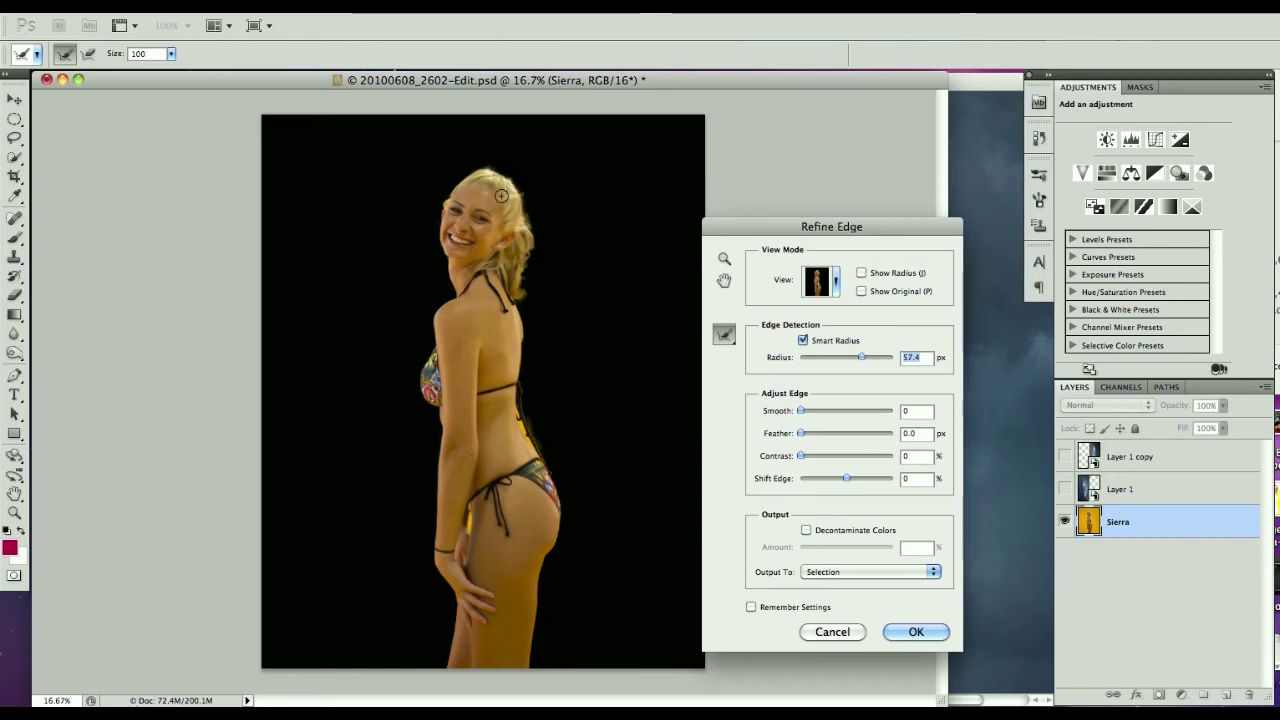
pyautogui.click(724, 340)
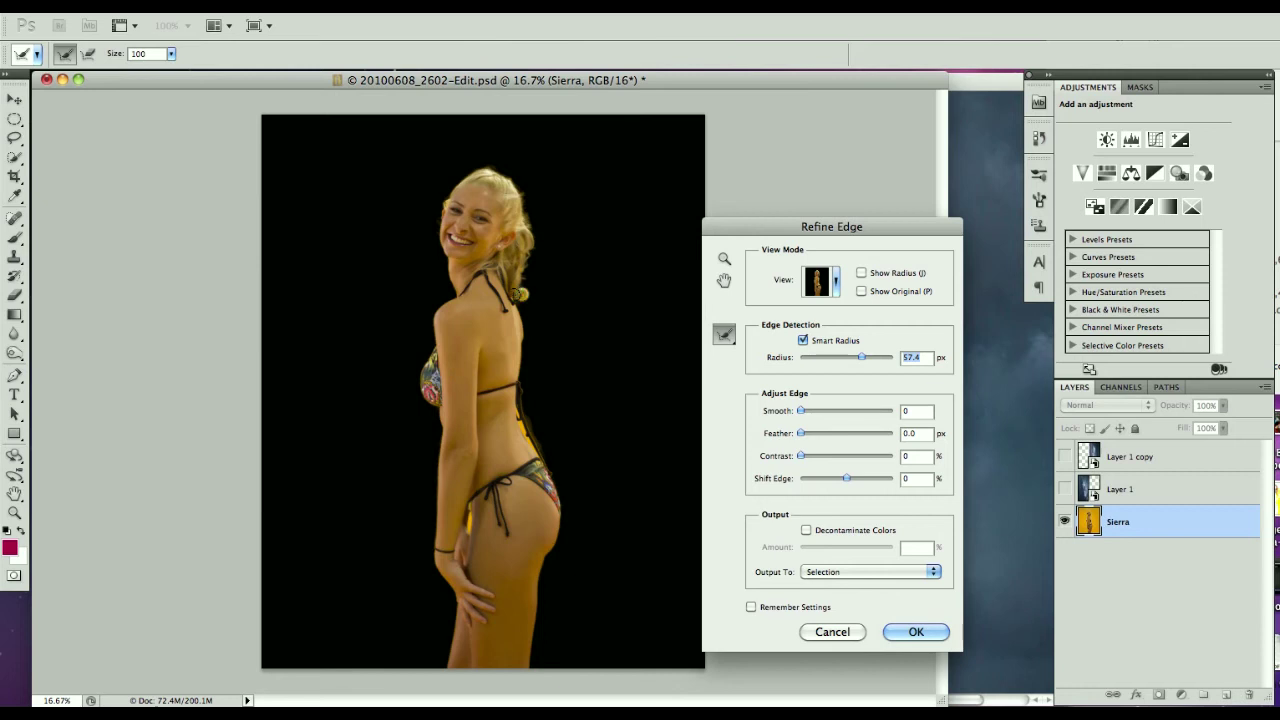
pyautogui.moveTo(518, 290)
pyautogui.mouseDown()
pyautogui.moveTo(530, 242)
pyautogui.moveTo(521, 189)
pyautogui.moveTo(482, 168)
pyautogui.moveTo(447, 198)
pyautogui.mouseUp()
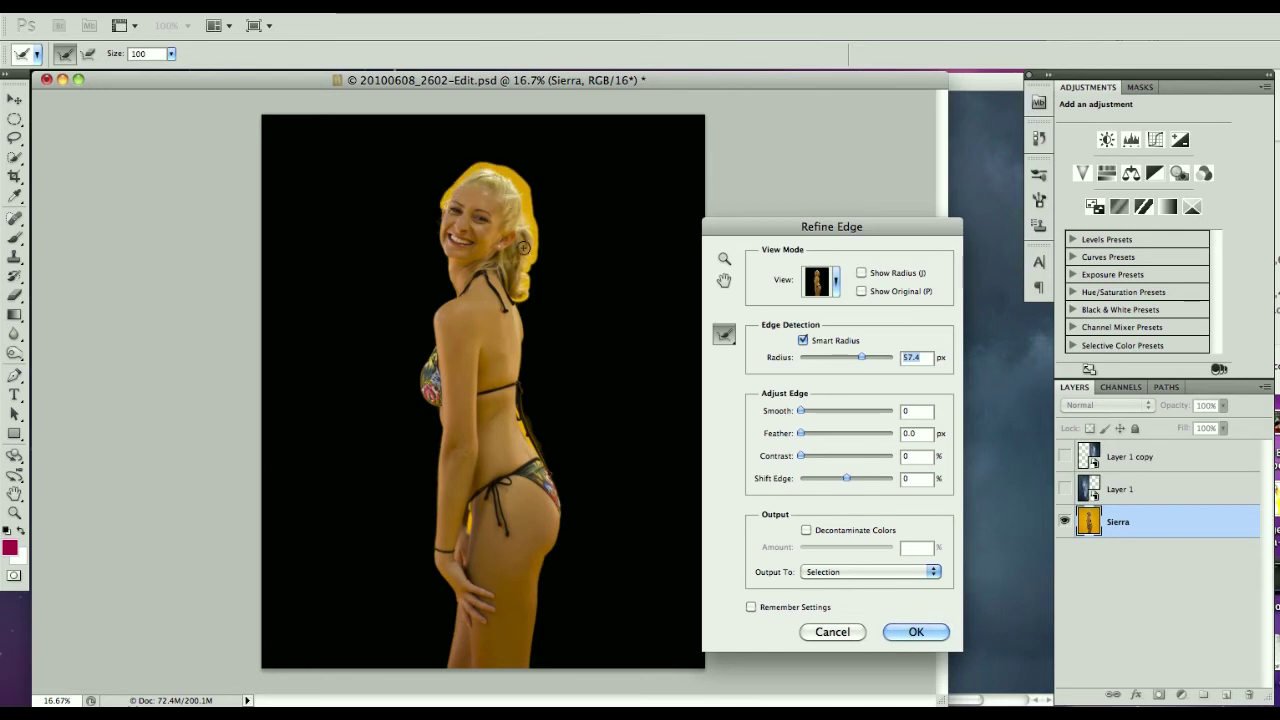
pyautogui.moveTo(530, 255)
pyautogui.mouseDown()
pyautogui.moveTo(508, 336)
pyautogui.moveTo(511, 410)
pyautogui.moveTo(515, 384)
pyautogui.moveTo(532, 451)
pyautogui.moveTo(530, 391)
pyautogui.moveTo(544, 498)
pyautogui.moveTo(516, 386)
pyautogui.mouseUp()
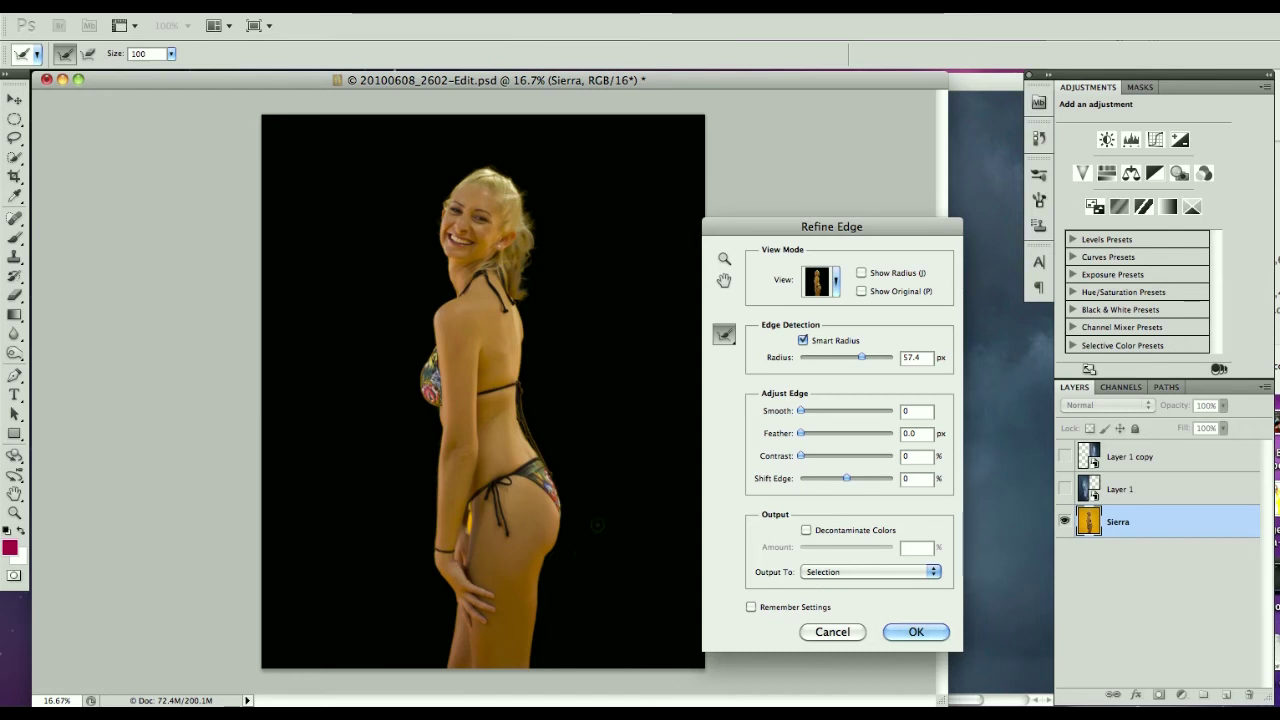
# - Output the refined selection to a new layer with layer mask, Sierra copy
pyautogui.click(853, 573)
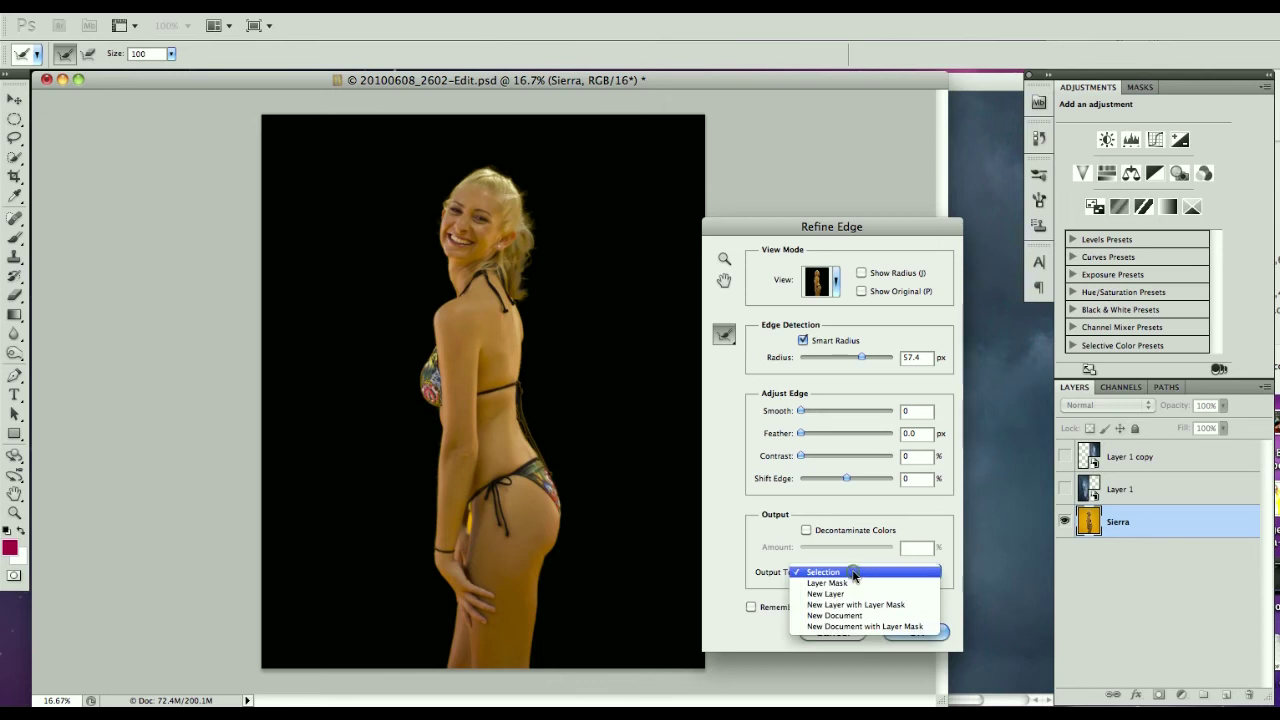
pyautogui.click(855, 605)
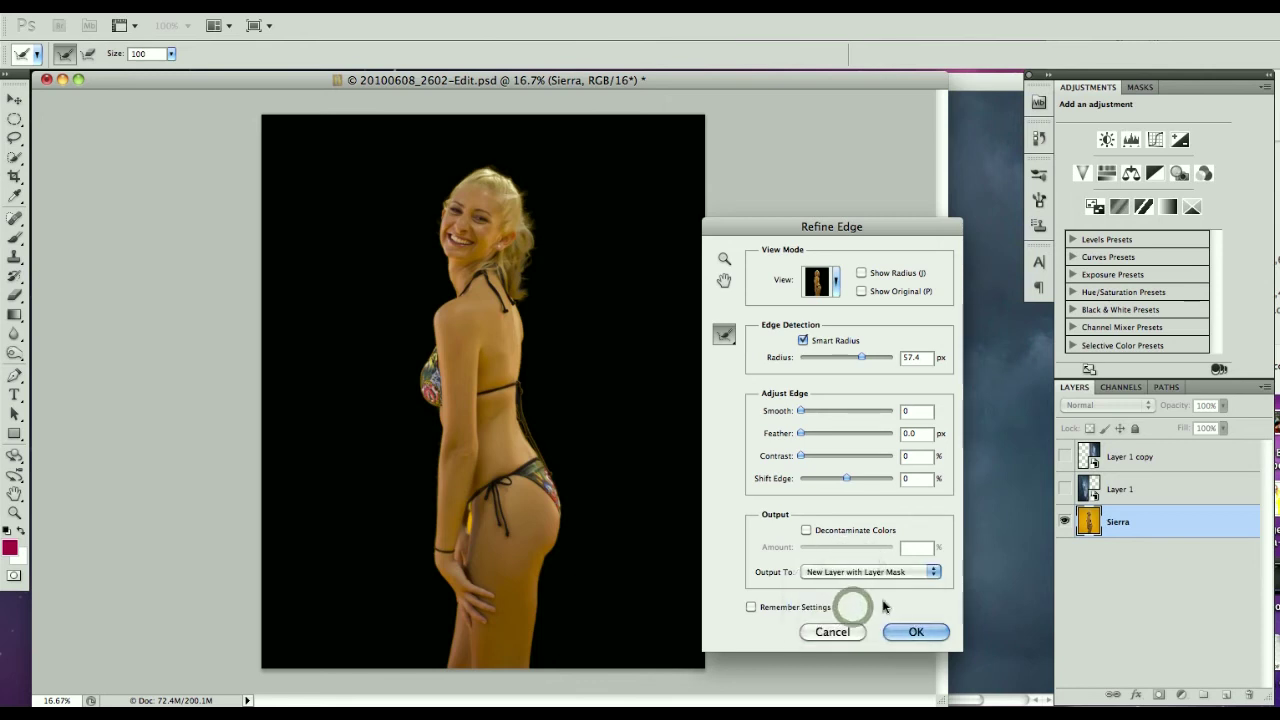
pyautogui.click(910, 638)
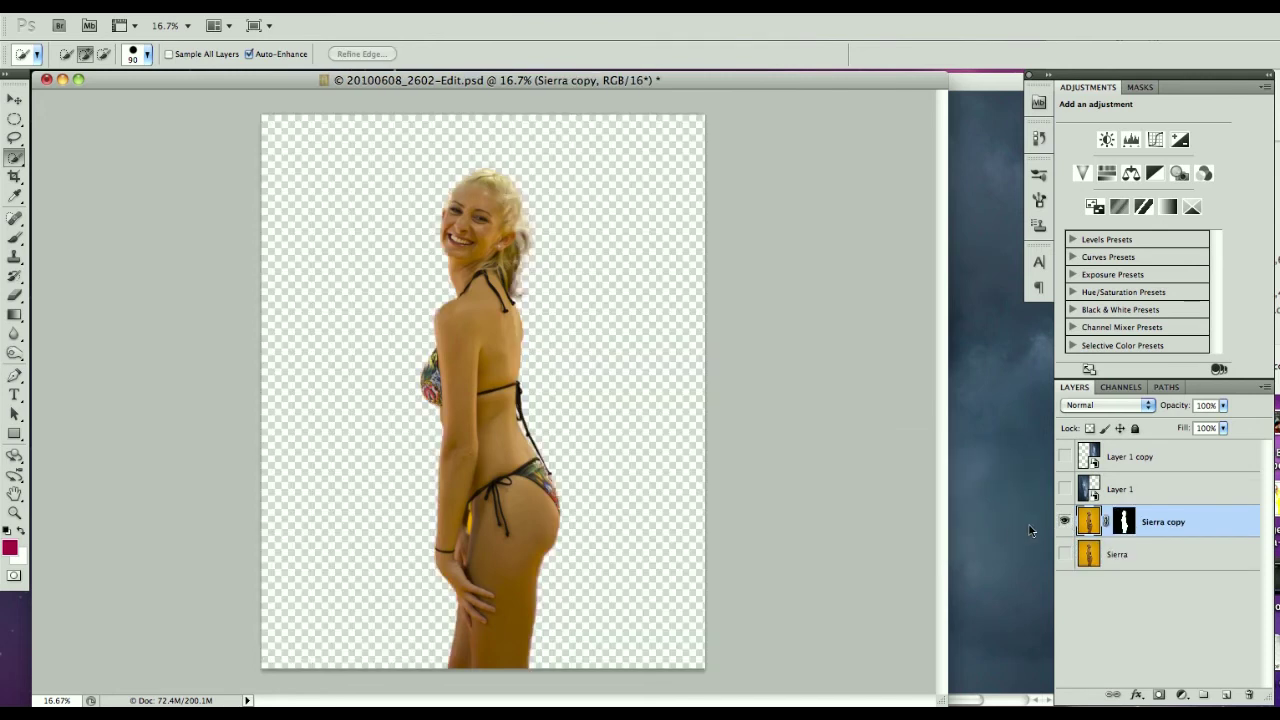
# - Show the original Sierra layer again and undo an accidental mask move onto Layer 1 copy
pyautogui.click(1065, 555)
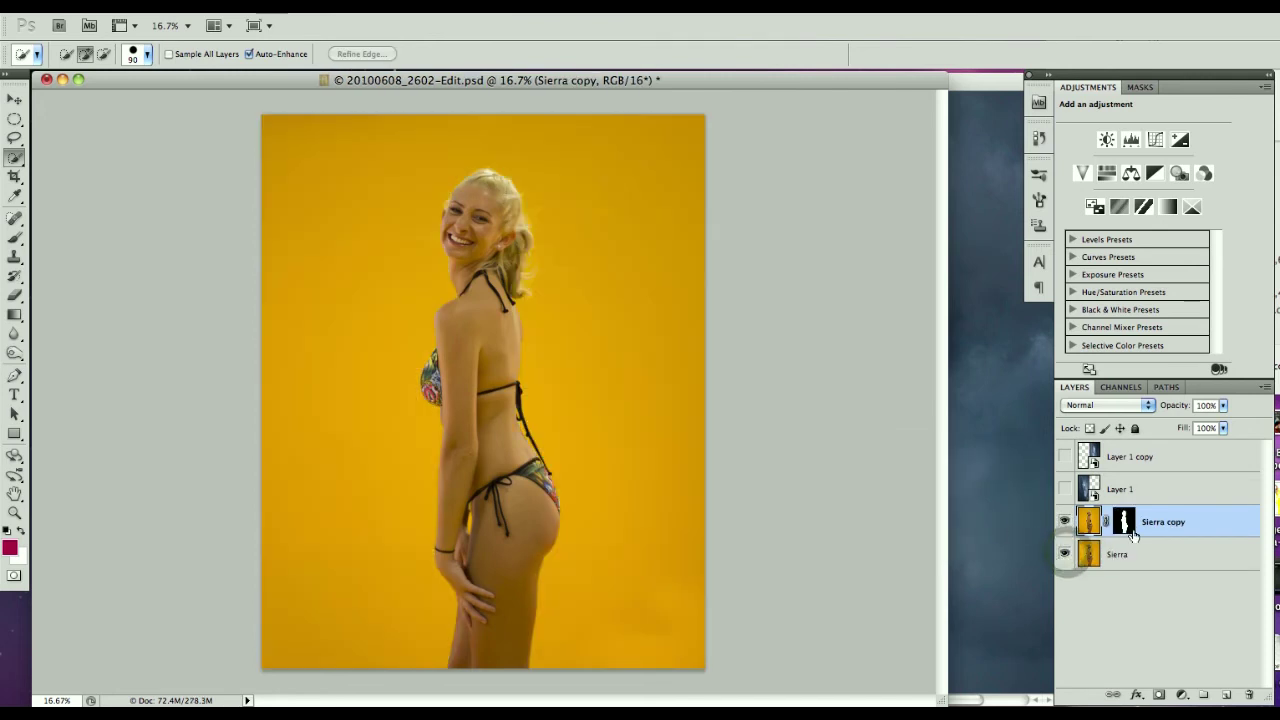
pyautogui.moveTo(1131, 530); pyautogui.dragTo(1138, 456)
pyautogui.hotkey('ctrl', 'z')
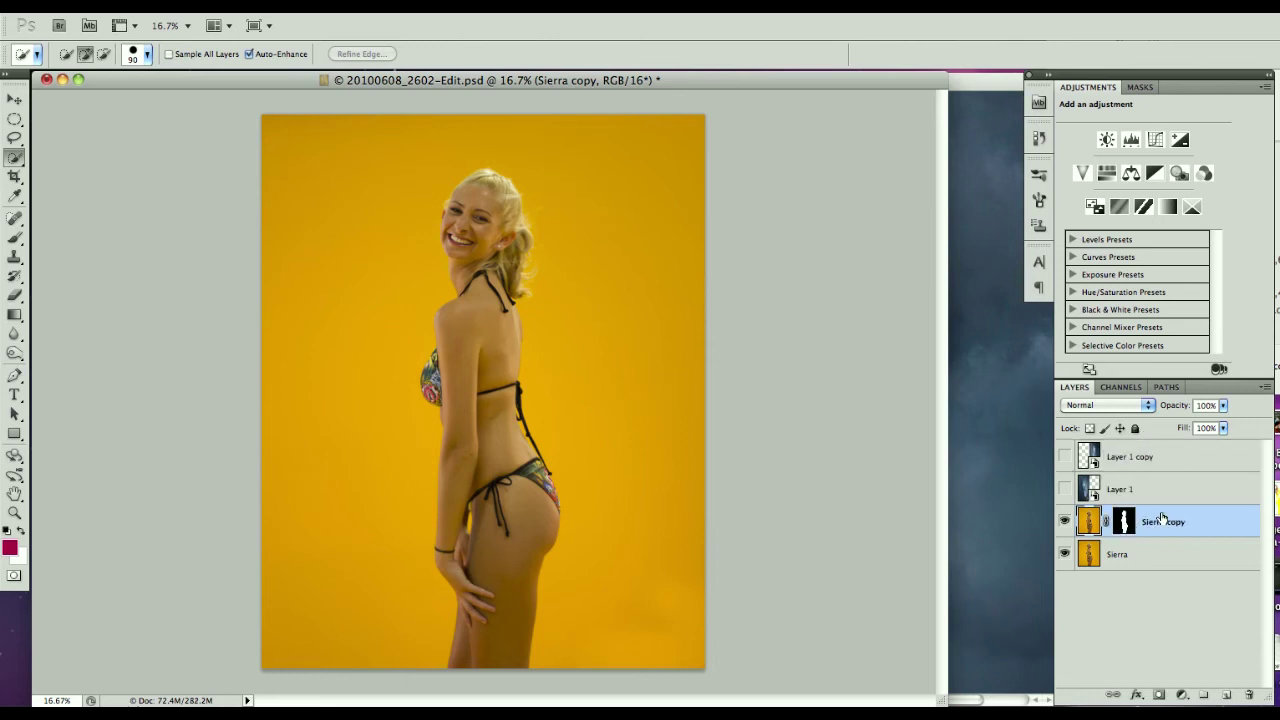
# - Move Sierra copy to the top of the layer stack
pyautogui.click(1187, 521)
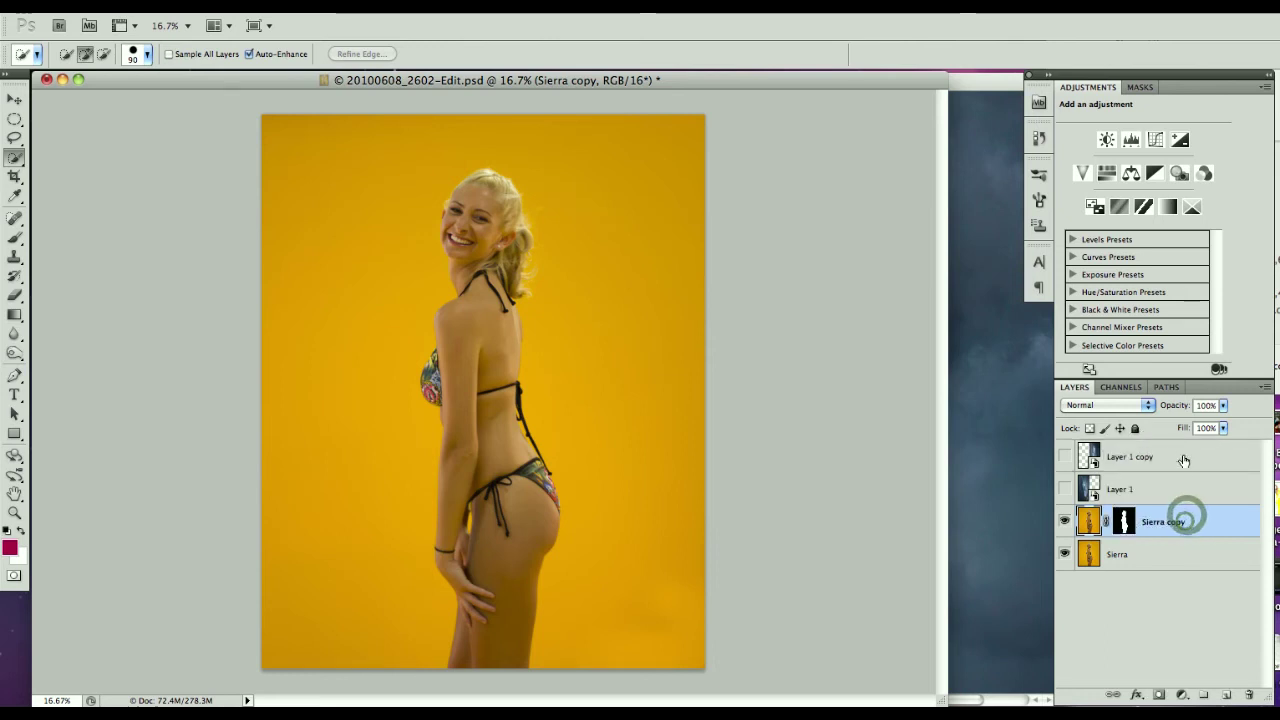
pyautogui.press('space')
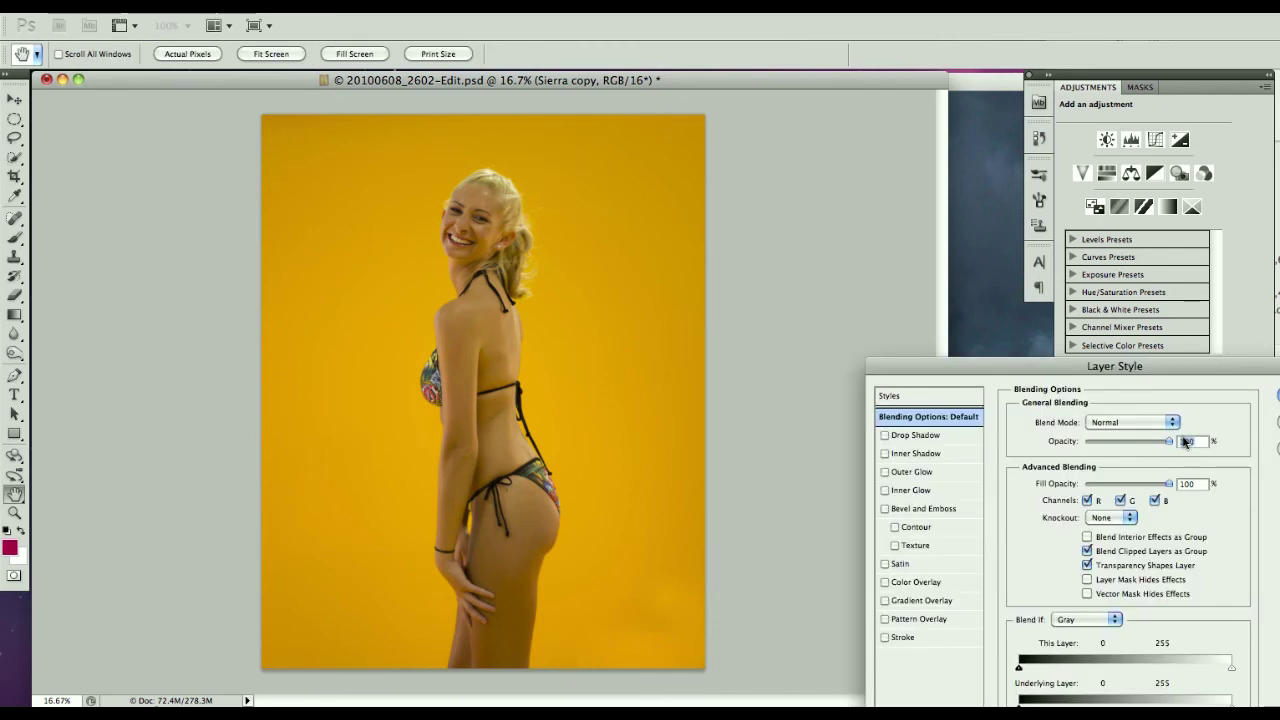
pyautogui.press('Escape')
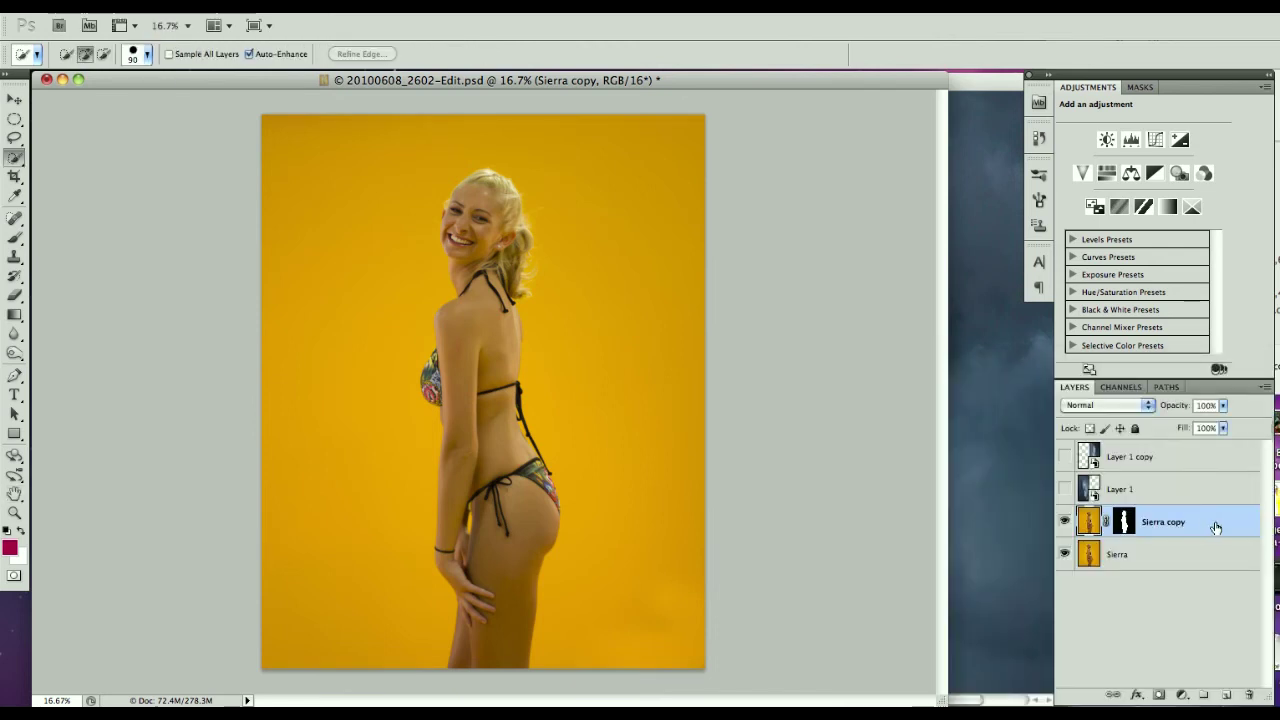
pyautogui.press('super+shift+bracketright')
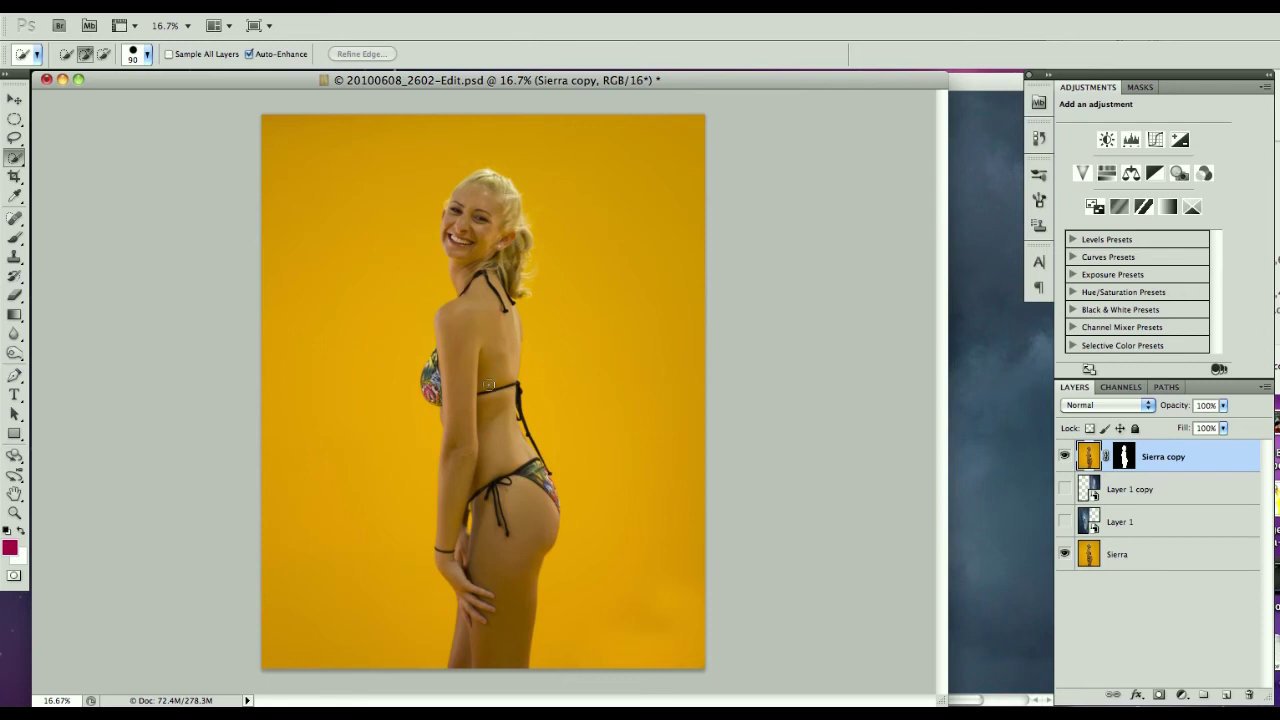
# - Preview both cloud layers behind the model, then hide them again
pyautogui.click(1064, 489)
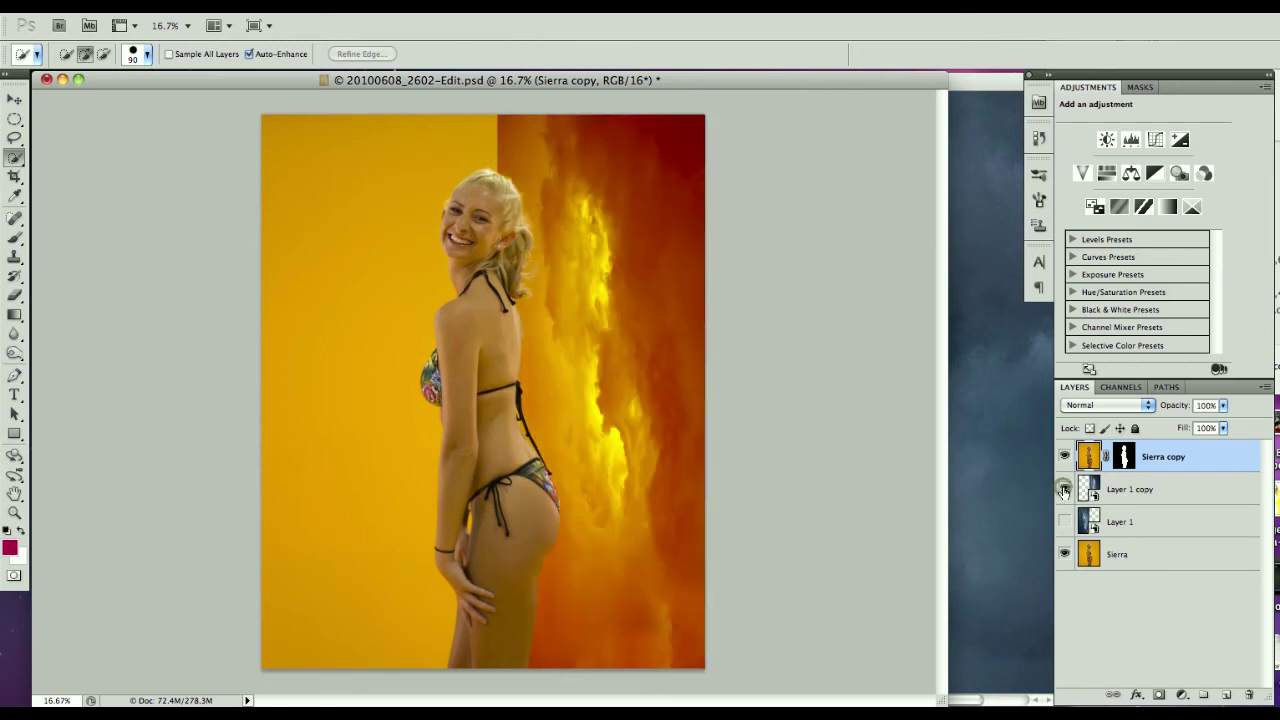
pyautogui.click(1064, 521)
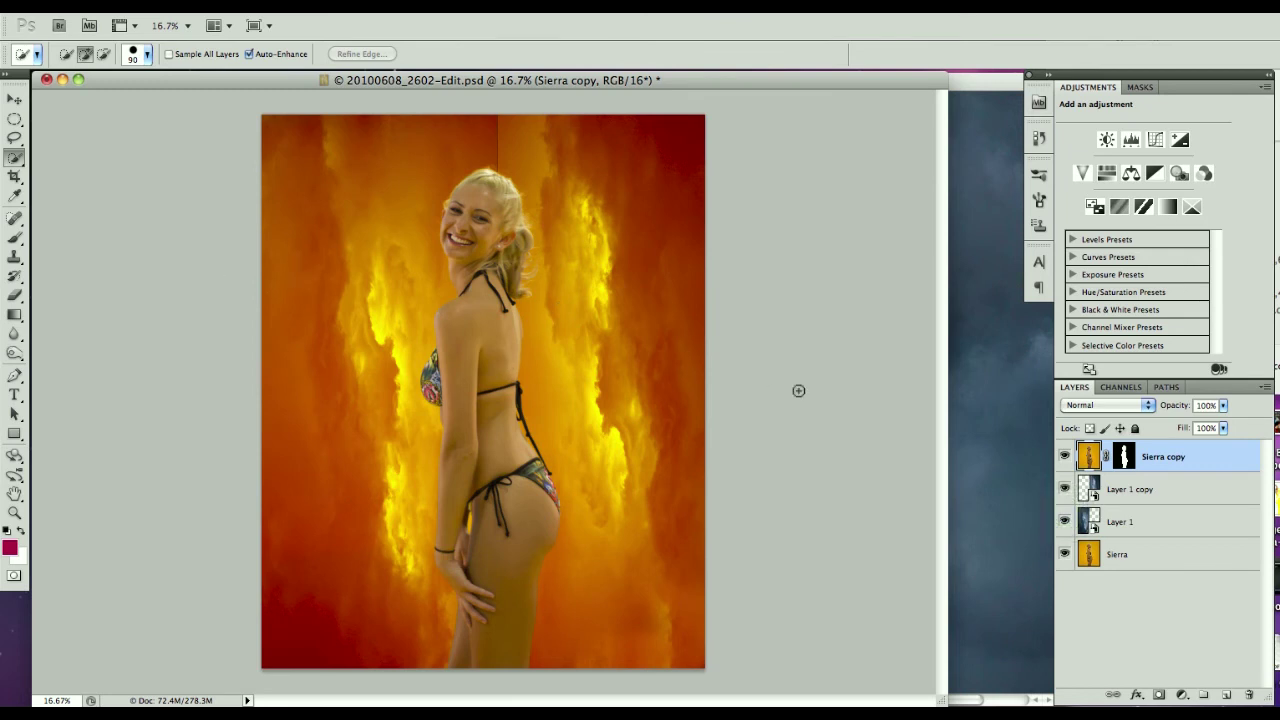
pyautogui.click(1064, 521)
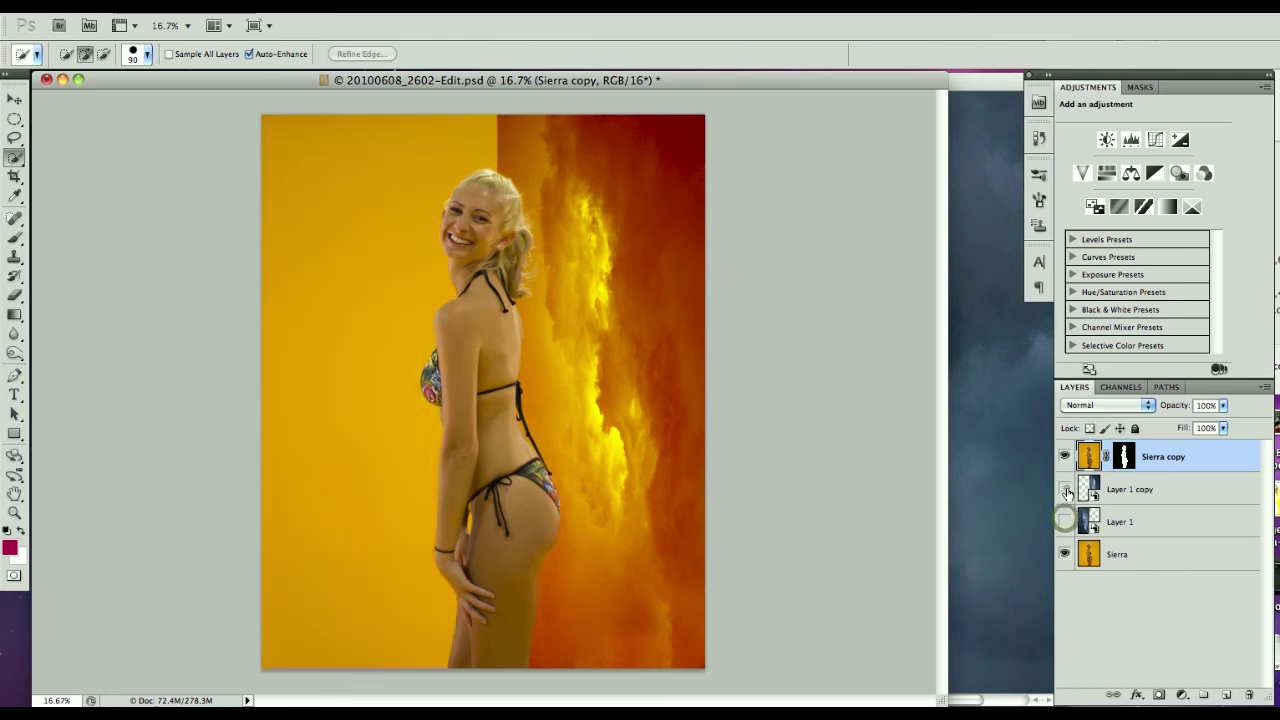
pyautogui.click(1064, 489)
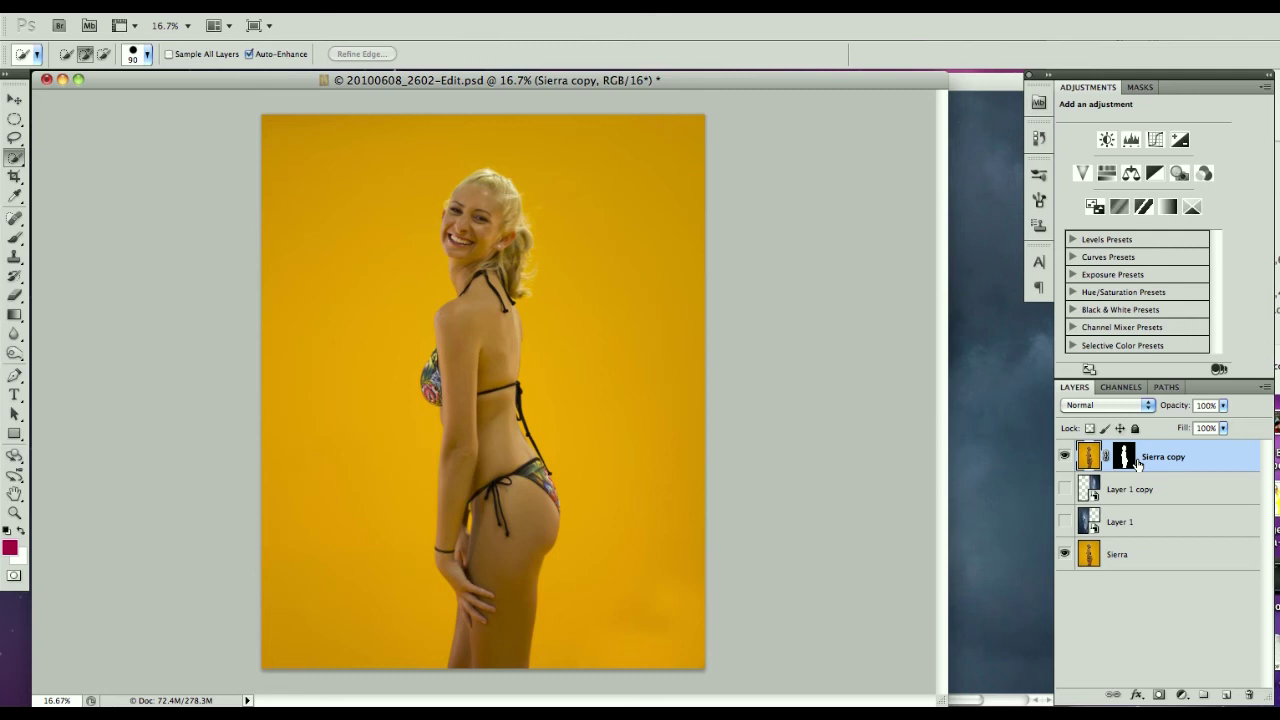
# - Duplicate Sierra copy and clip a High Contrast Red Filter Black & White adjustment to Sierra copy 2
pyautogui.press('super+j')
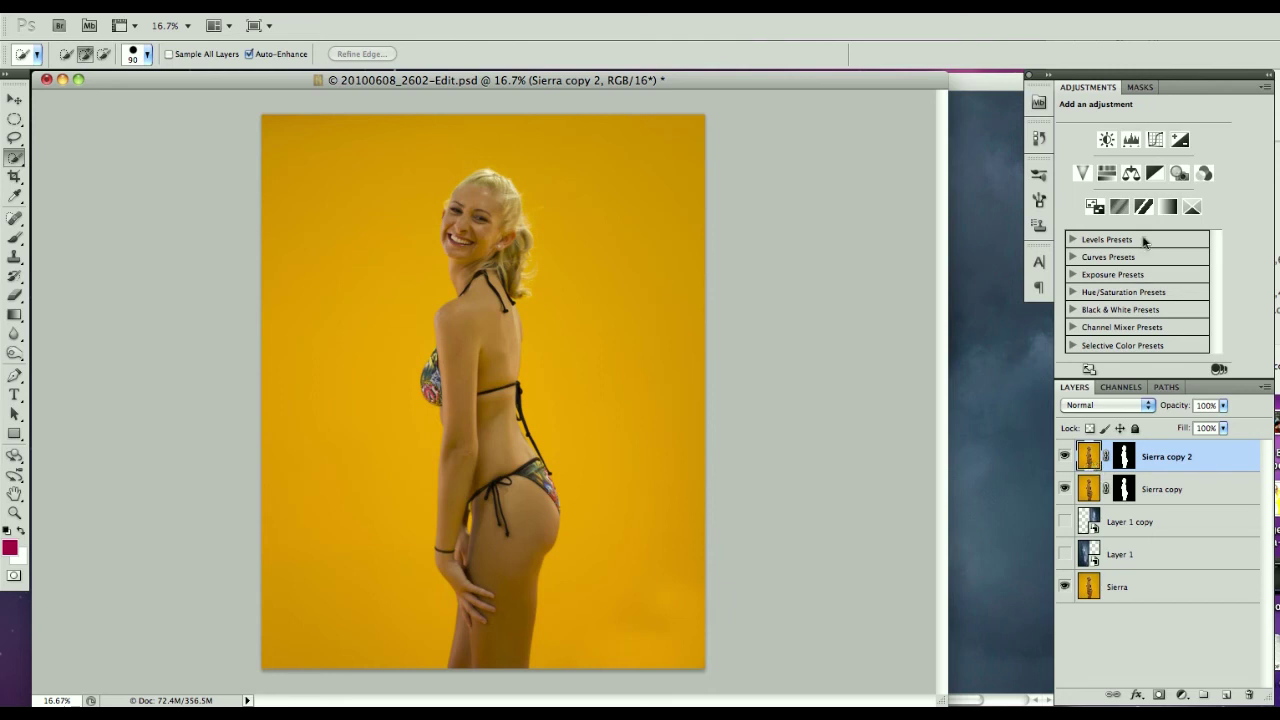
pyautogui.click(1152, 174)
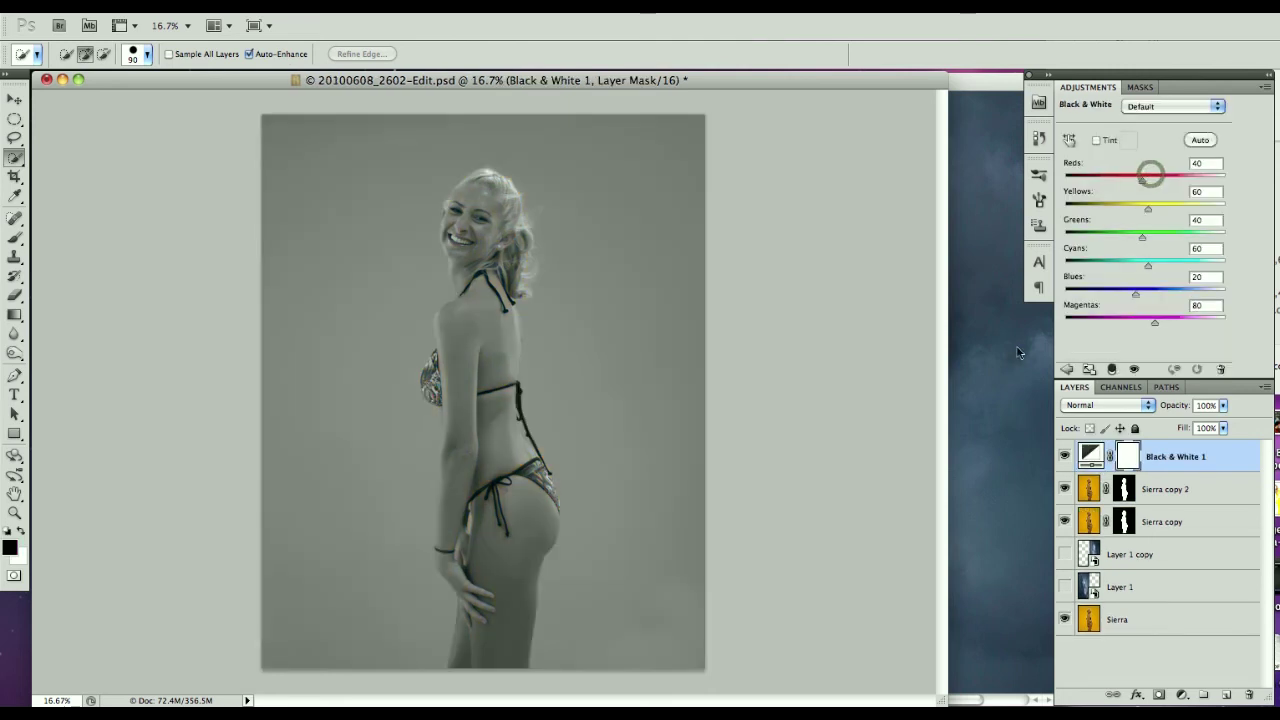
pyautogui.click(1182, 108)
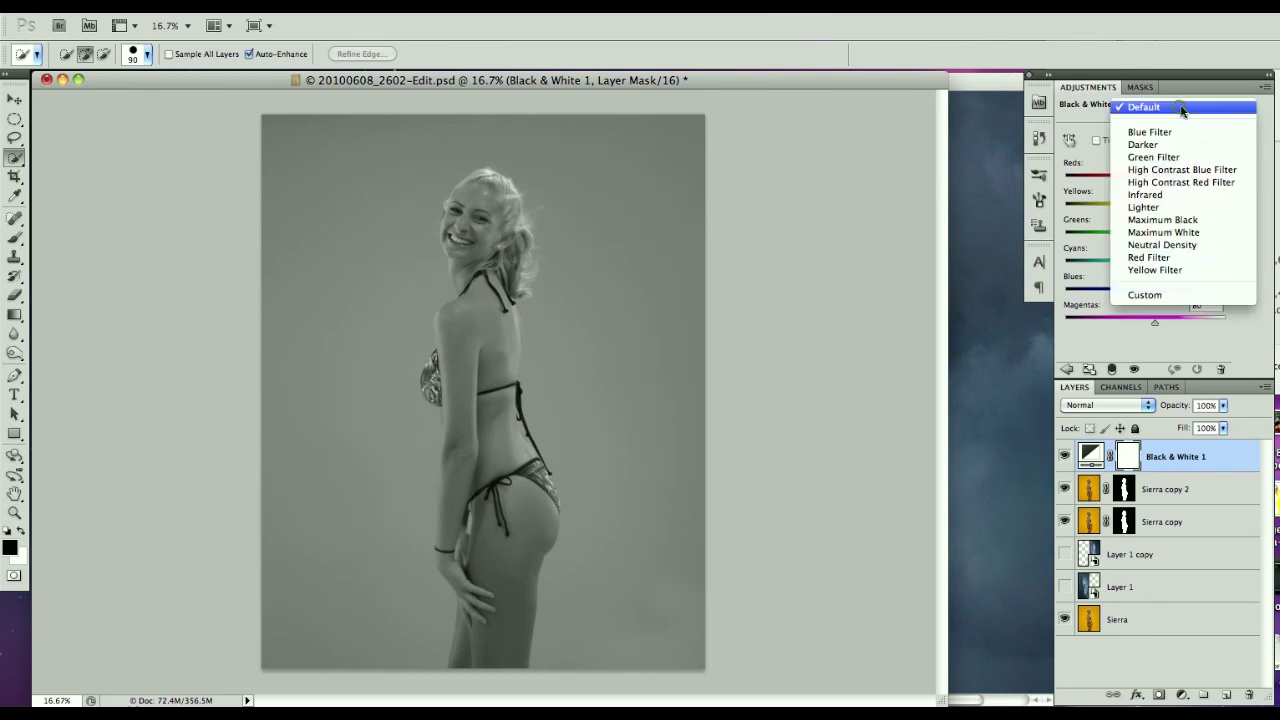
pyautogui.click(1199, 170)
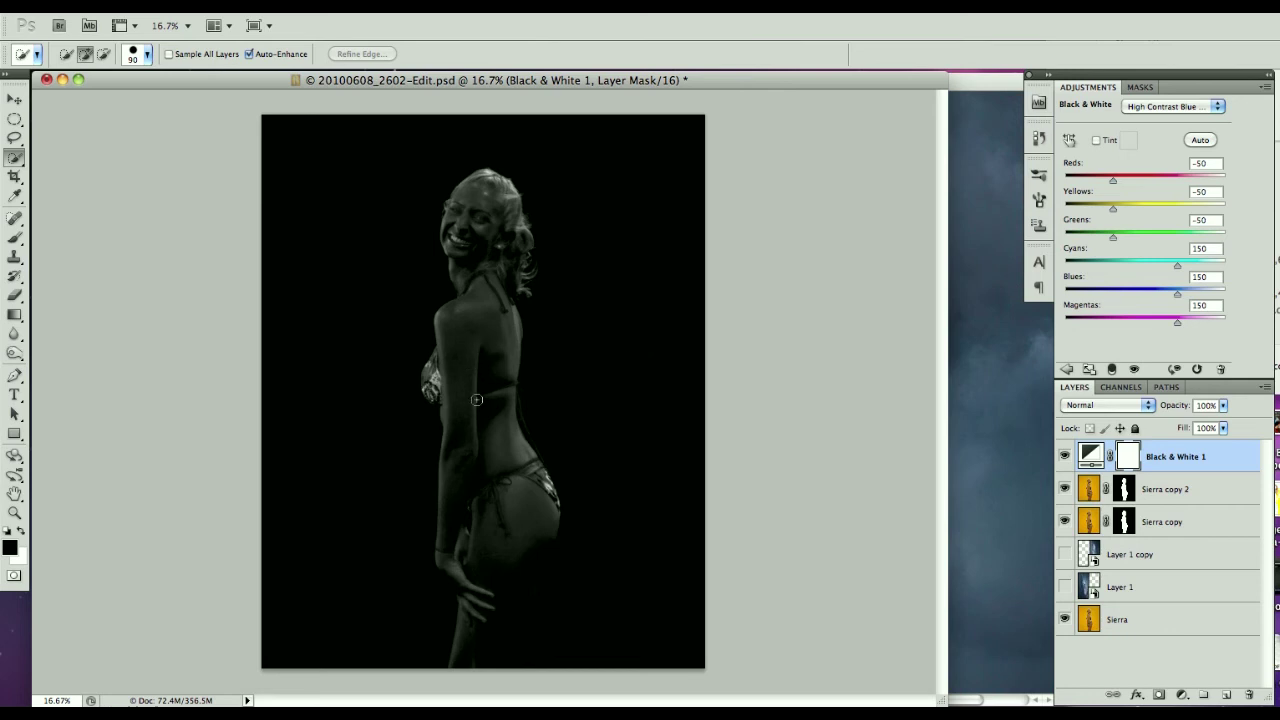
pyautogui.click(1181, 113)
pyautogui.click(1179, 120)
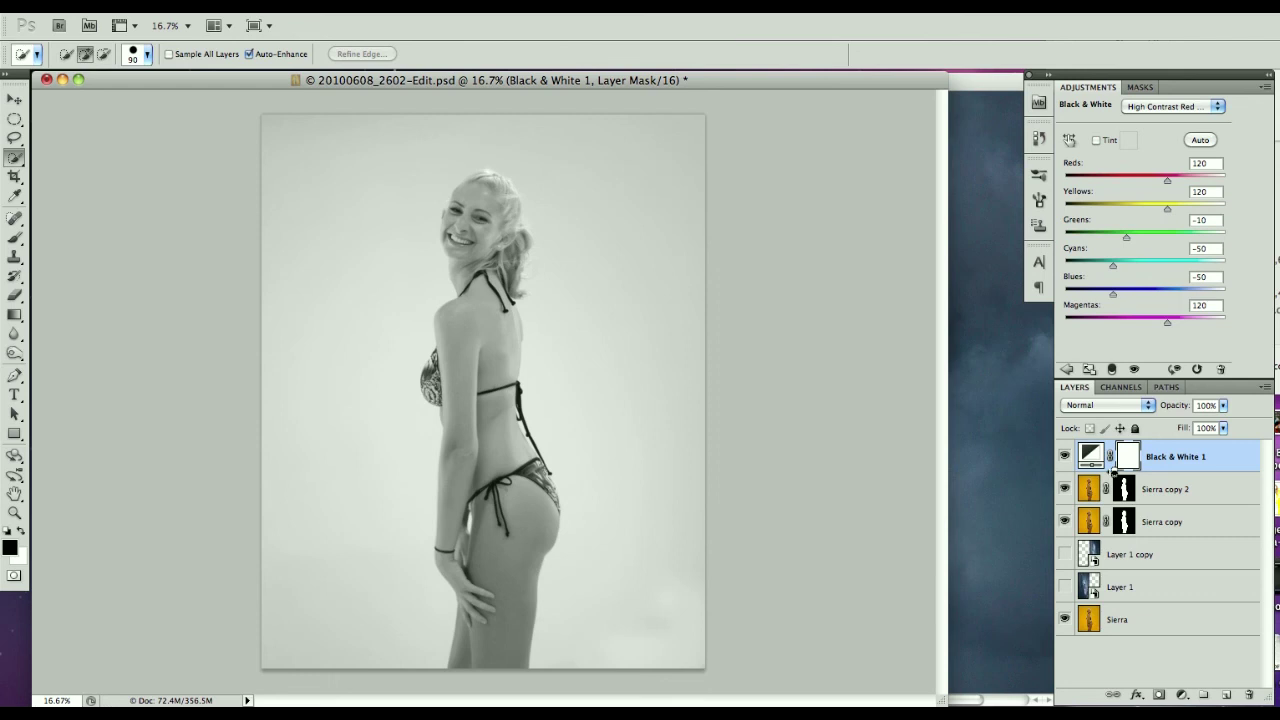
pyautogui.keyDown('alt'); pyautogui.click(1104, 472); pyautogui.keyUp('alt')
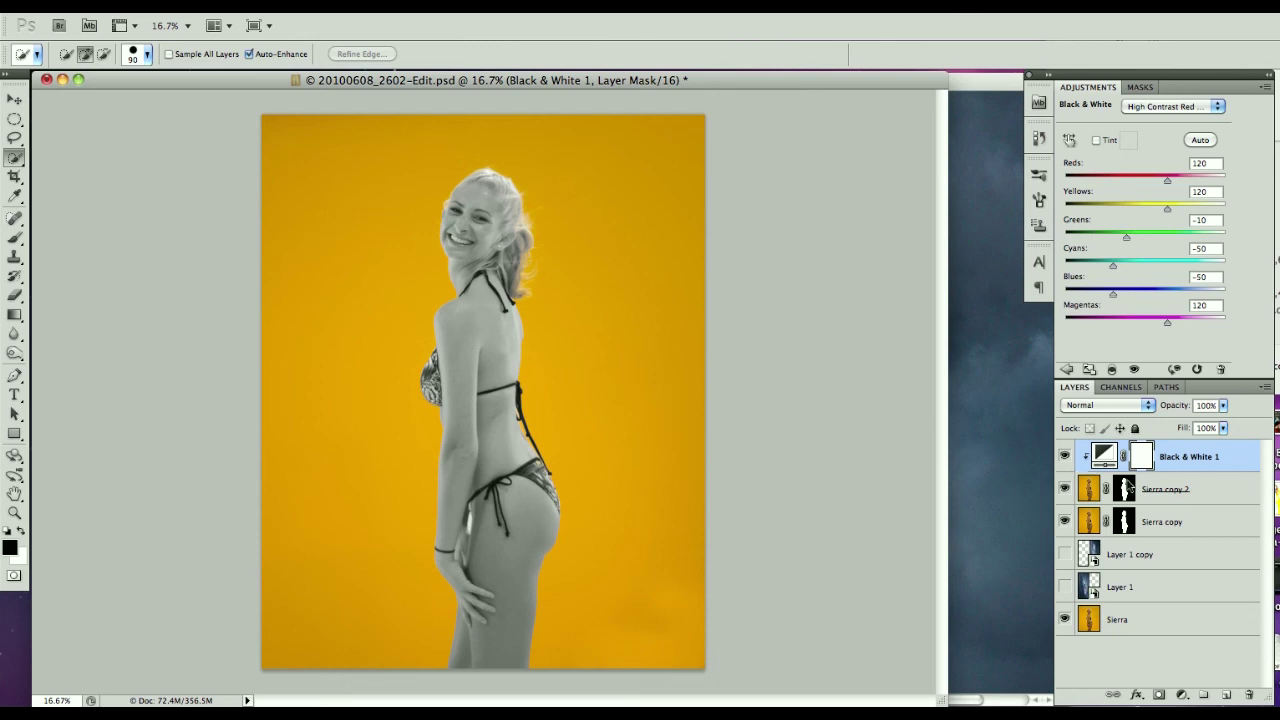
pyautogui.click(1081, 487)
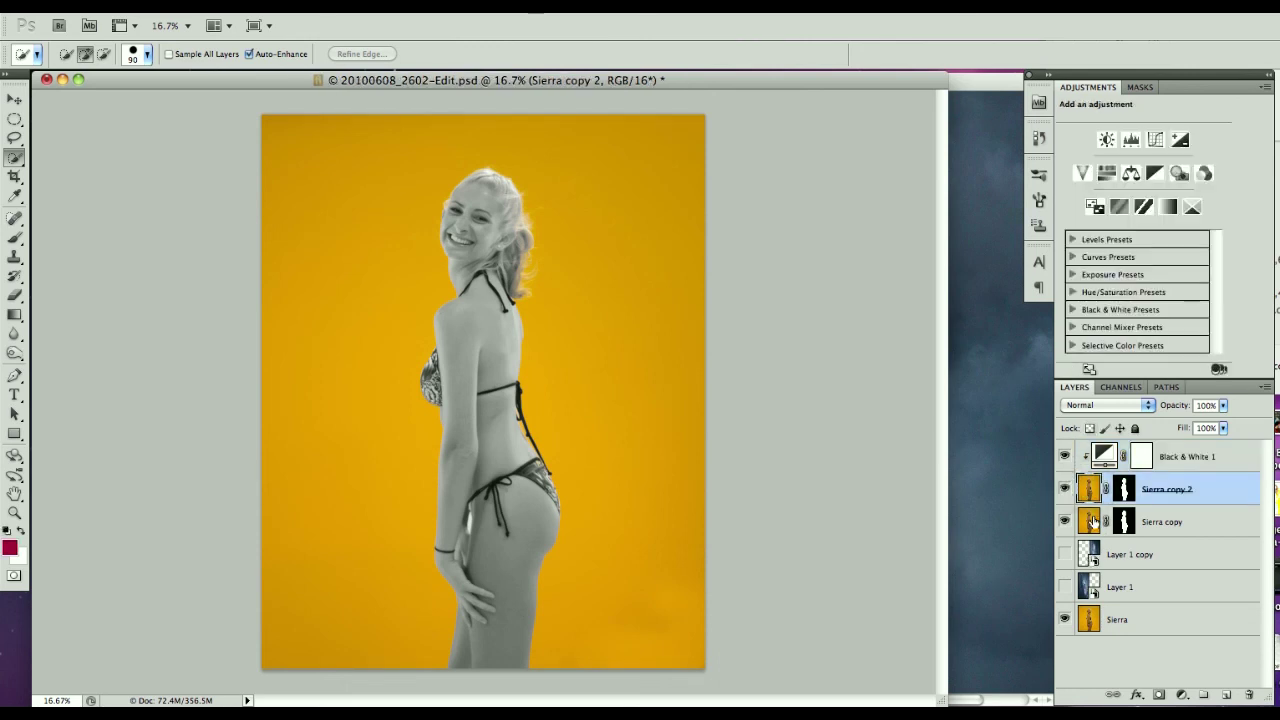
# - Set Sierra copy 2's blend mode to Hard Light, after trying Overlay
pyautogui.click(1103, 406)
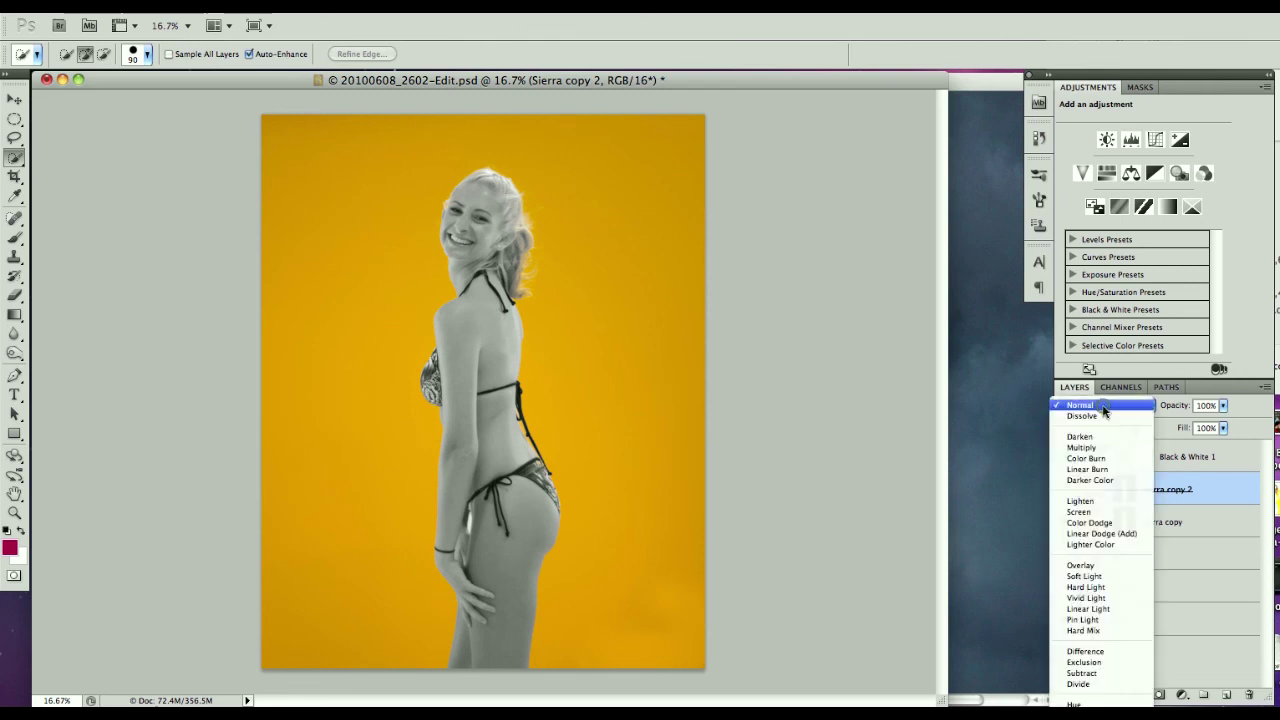
pyautogui.click(1110, 565)
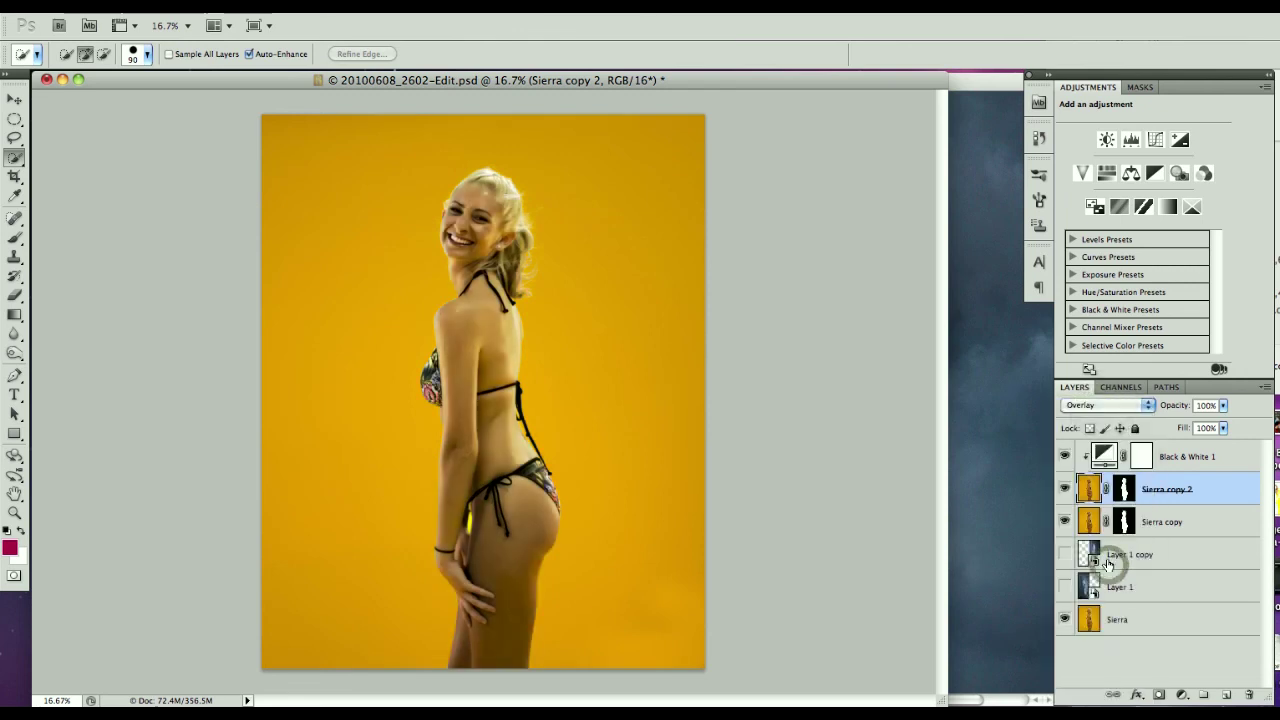
pyautogui.click(1106, 406)
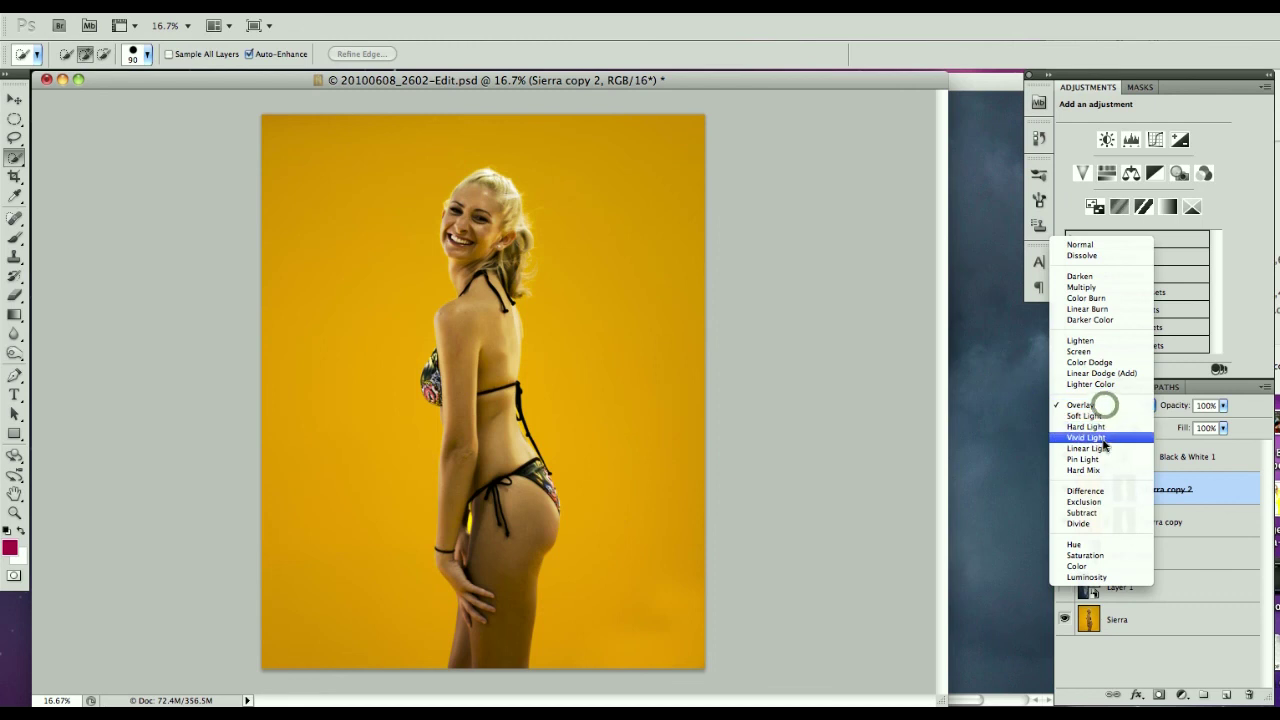
pyautogui.click(1104, 427)
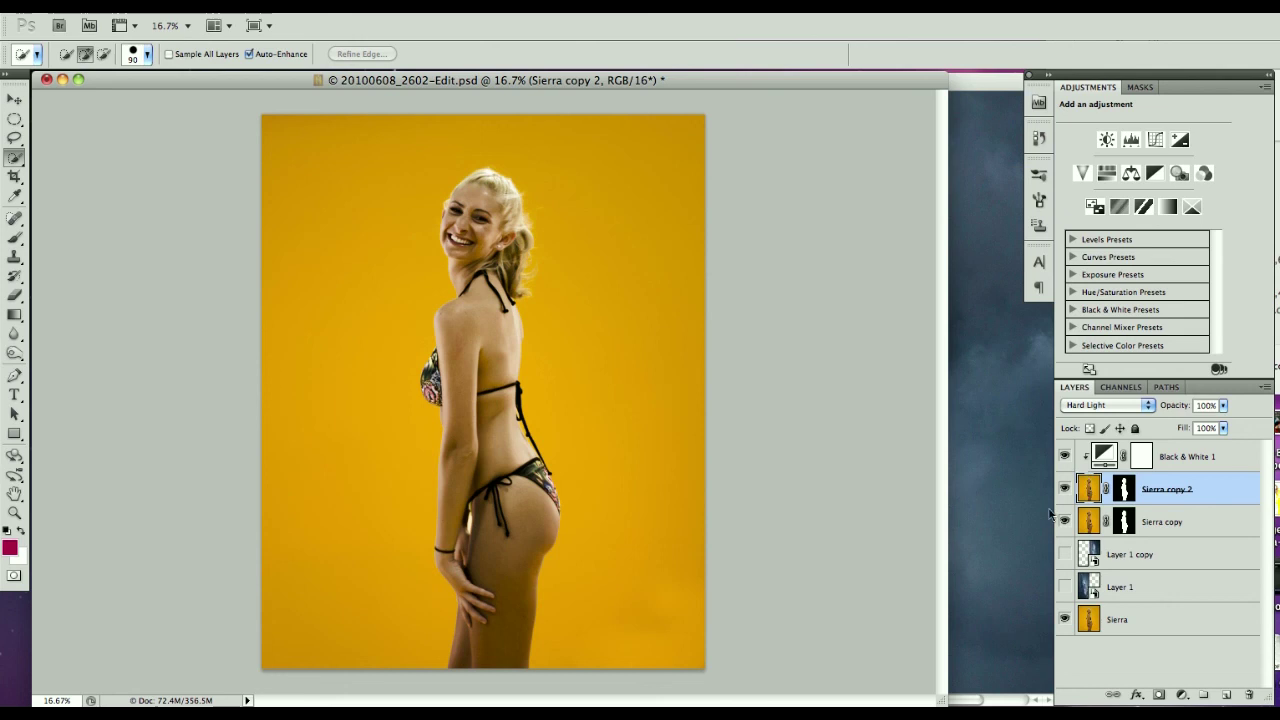
# - Show both cloud layers behind the model and compare Sierra copy 2 on and off
pyautogui.click(1064, 554)
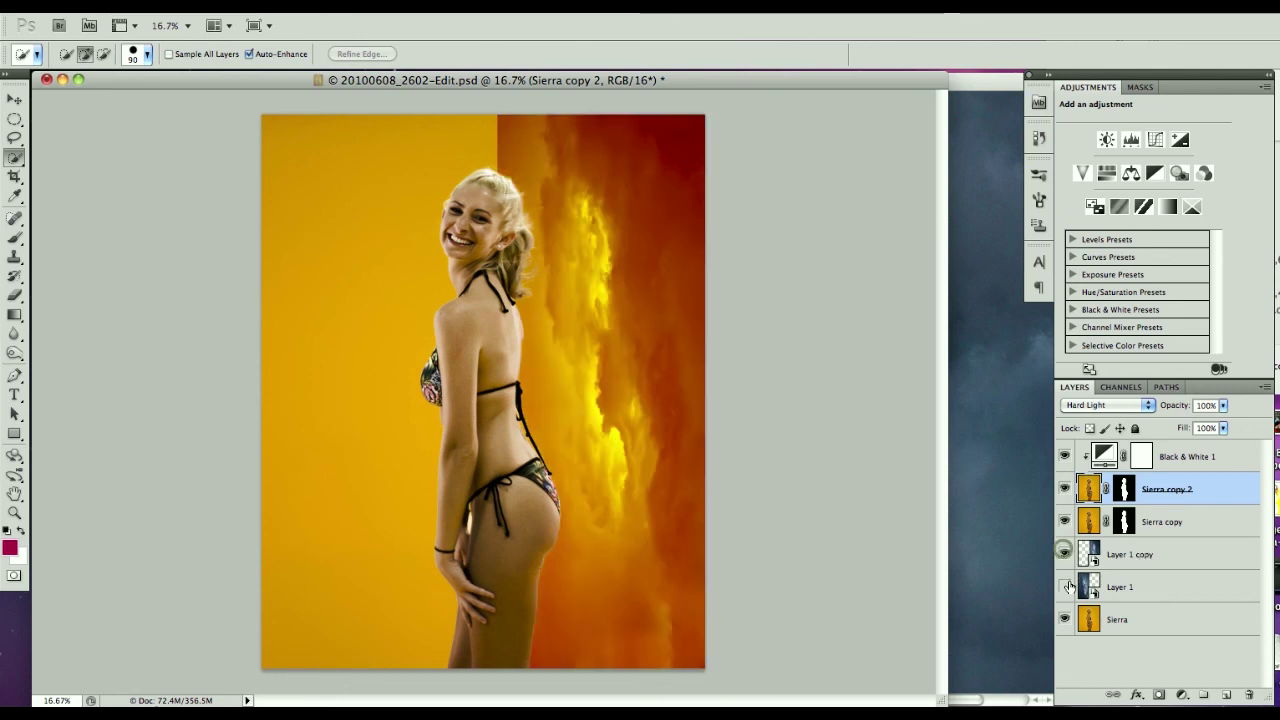
pyautogui.click(1064, 587)
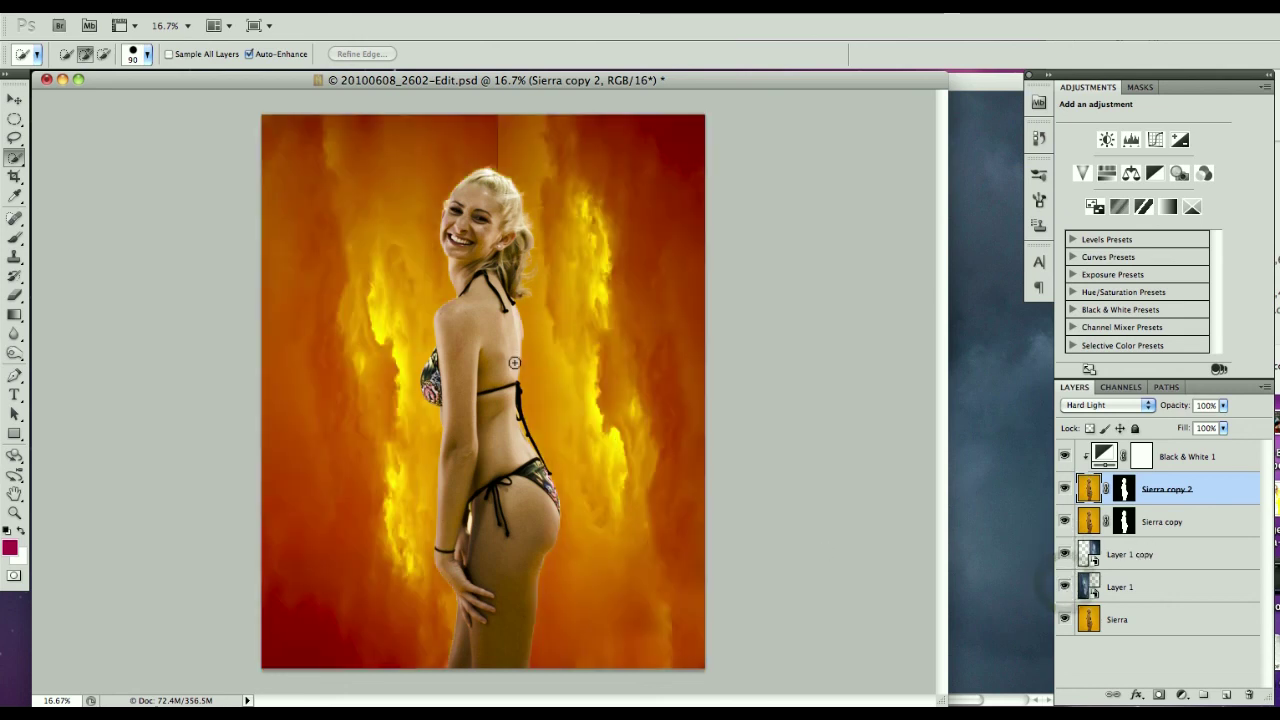
pyautogui.click(1064, 489)
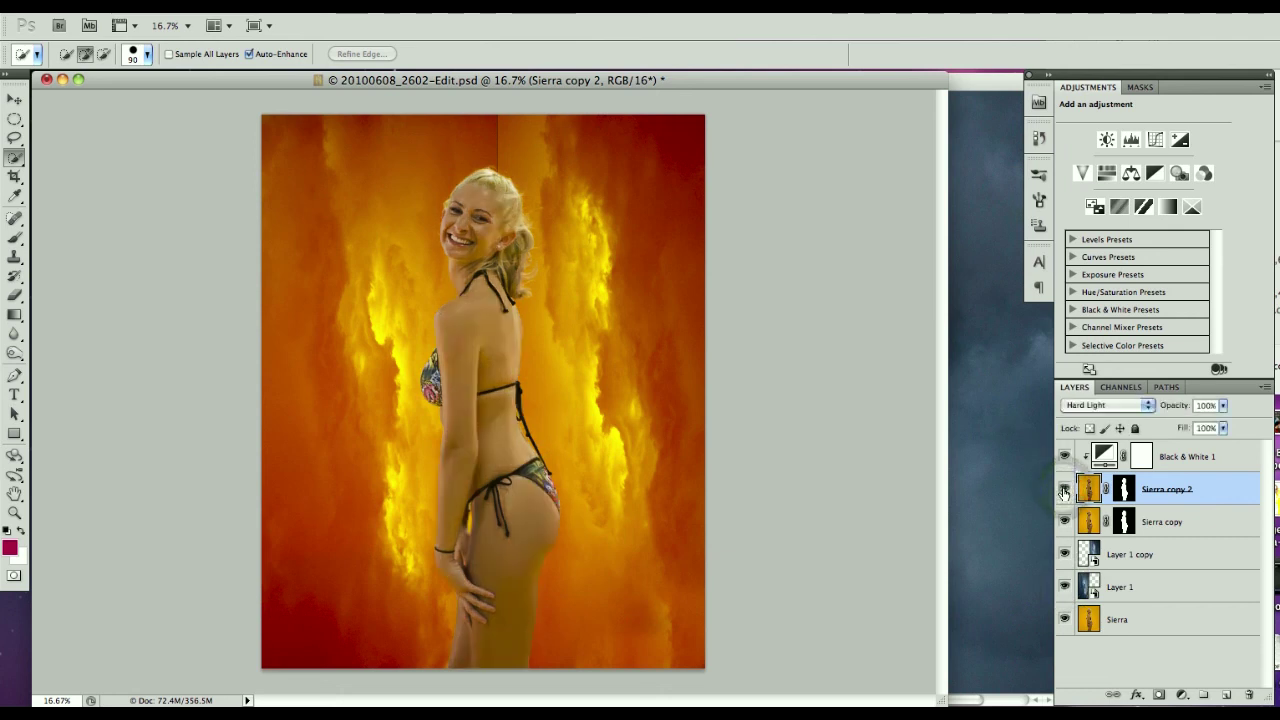
pyautogui.click(1064, 489)
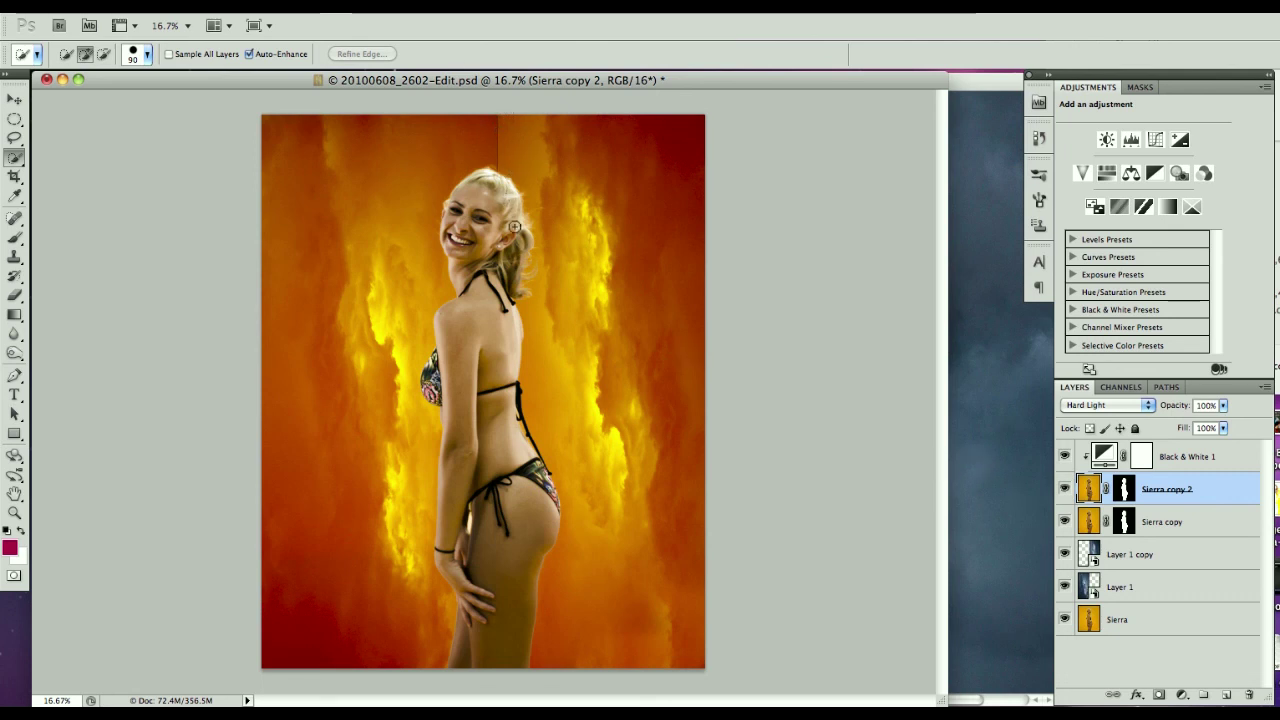
# - Add a layer mask to Layer 1 and brush black over the seam above the head
pyautogui.click(1158, 595)
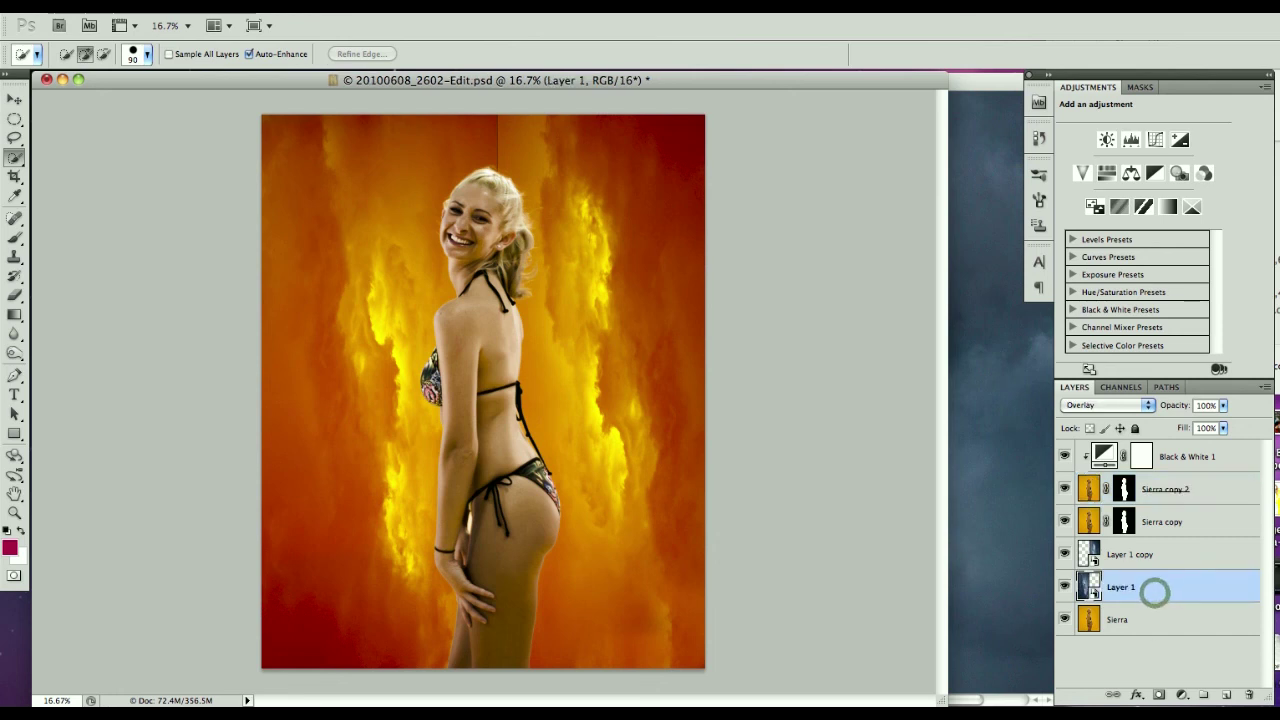
pyautogui.click(1158, 694)
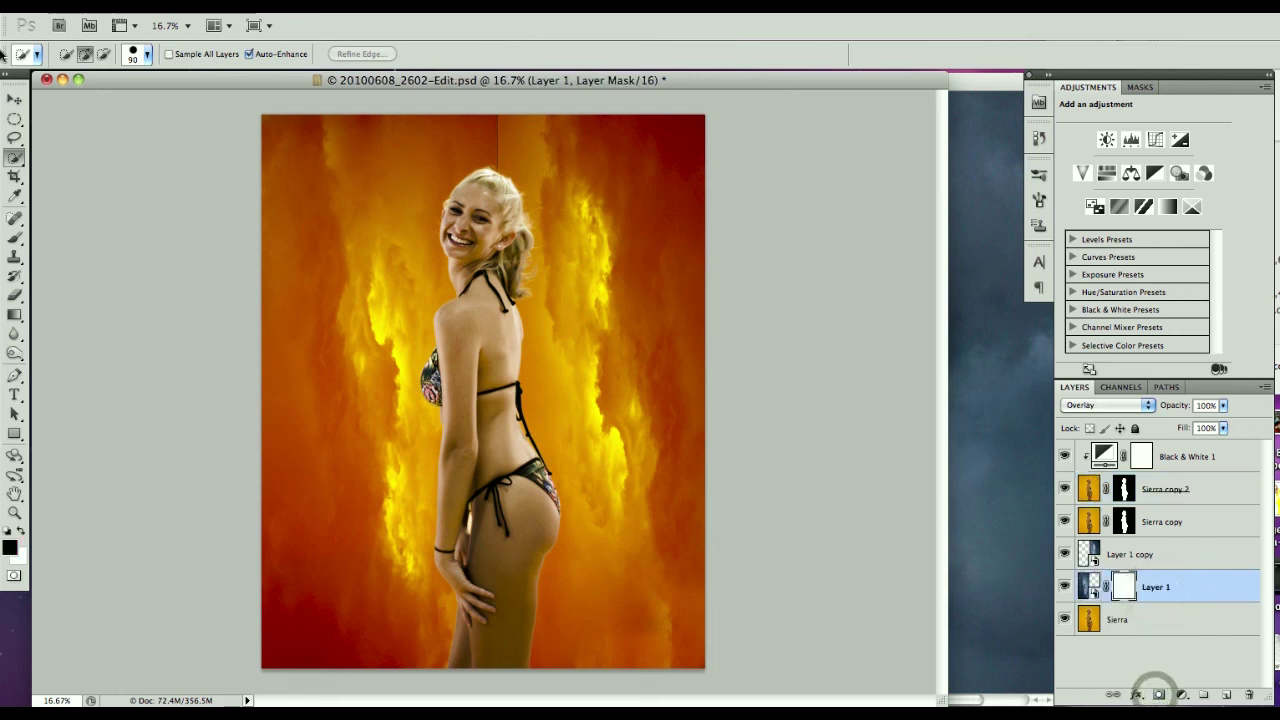
pyautogui.click(11, 241)
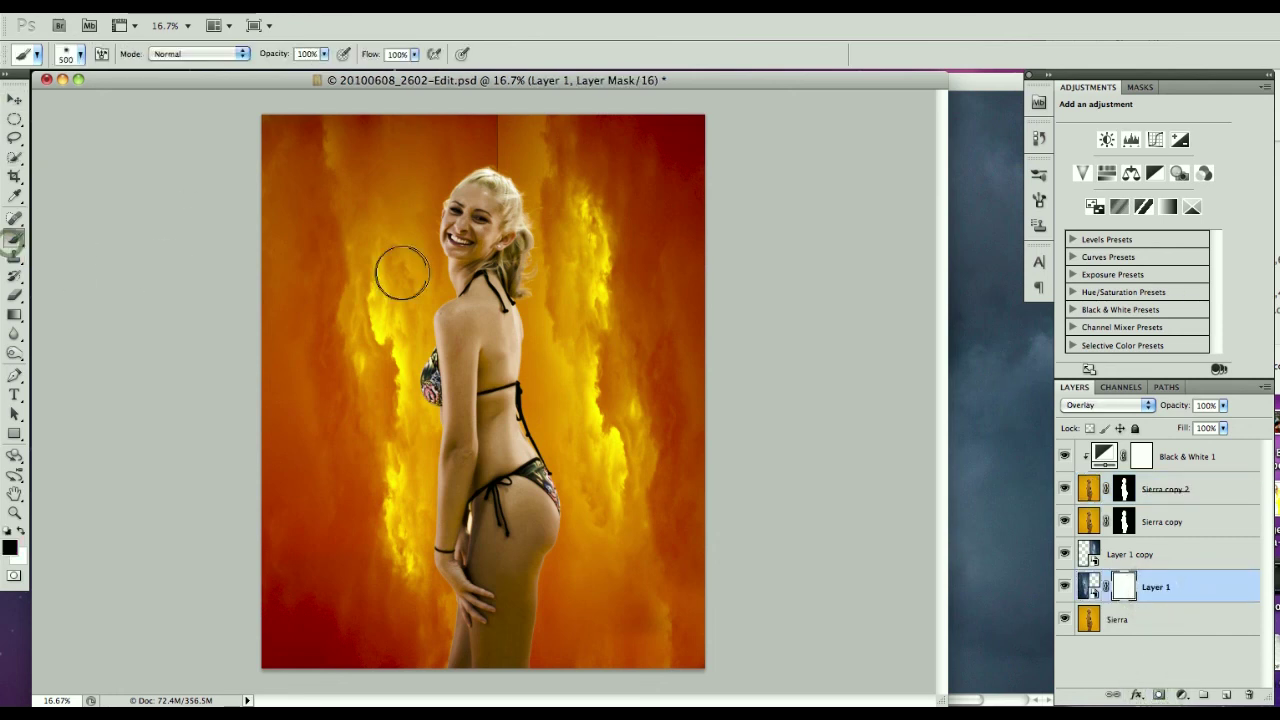
pyautogui.moveTo(500, 110)
pyautogui.mouseDown()
pyautogui.moveTo(505, 155)
pyautogui.moveTo(500, 91)
pyautogui.moveTo(495, 230)
pyautogui.mouseUp()
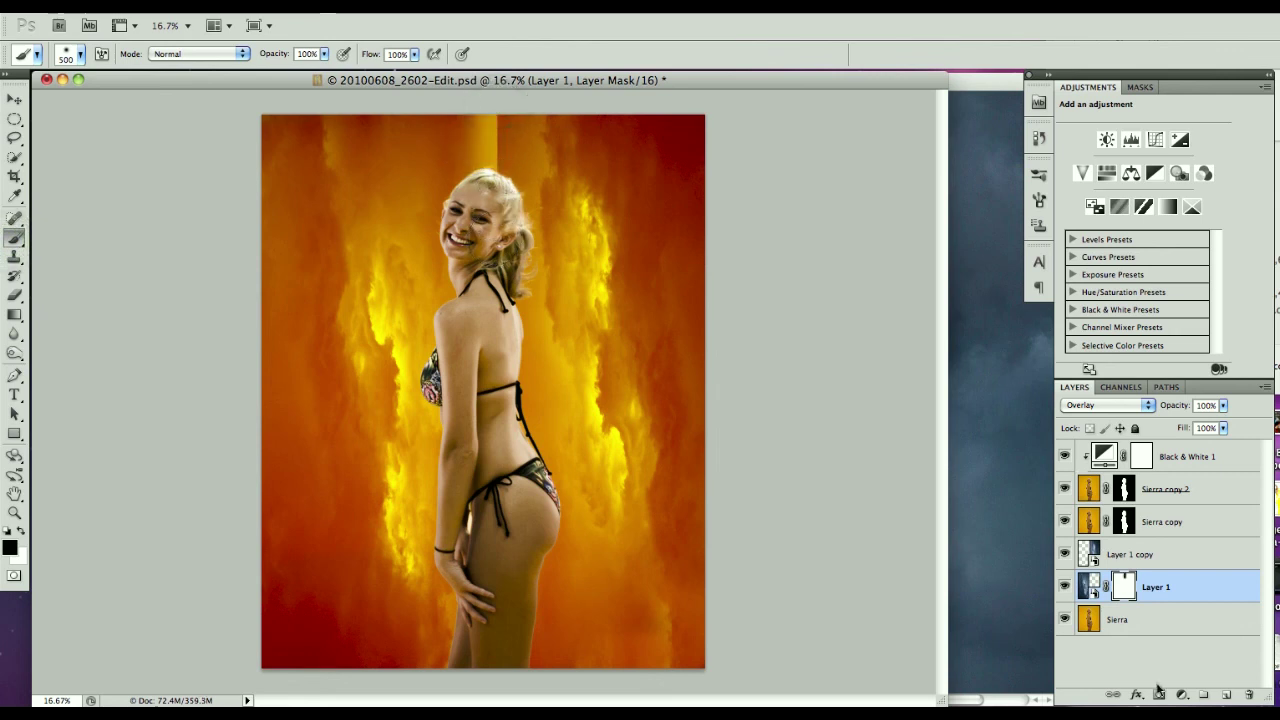
# - Mask Layer 1 copy and paint out its bright vertical strip above the head
pyautogui.click(1156, 556)
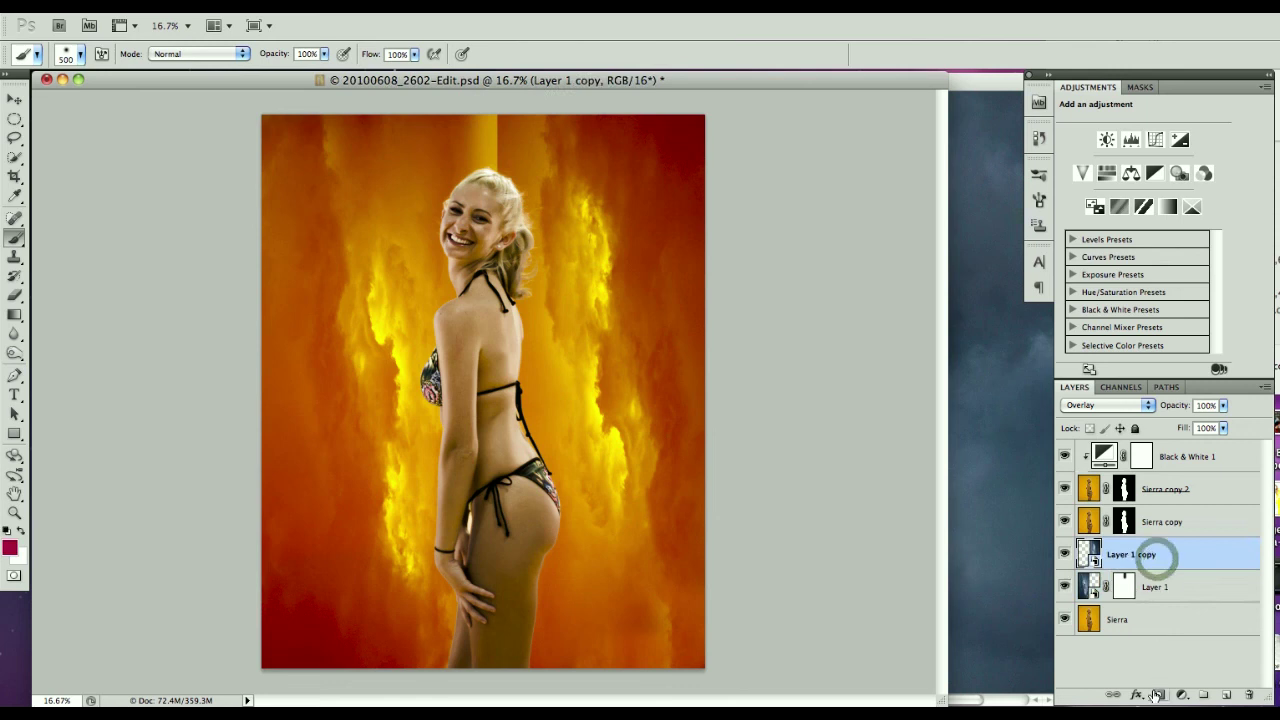
pyautogui.click(1156, 694)
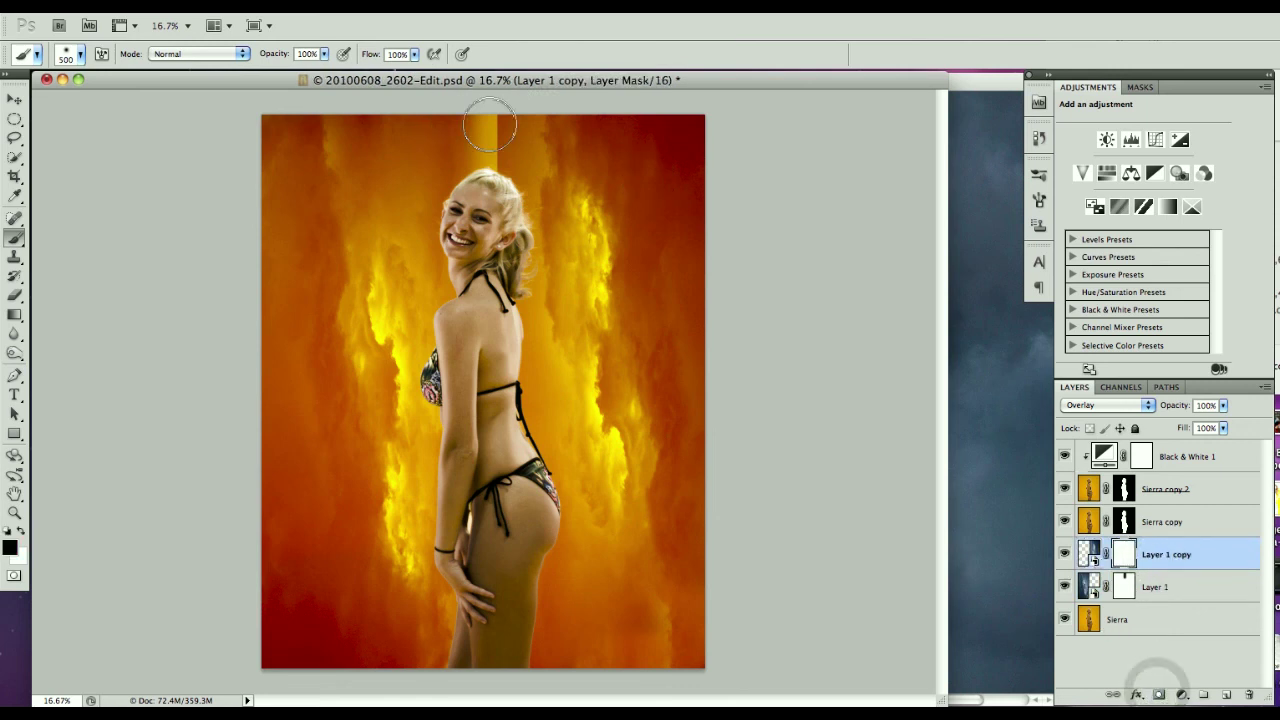
pyautogui.moveTo(491, 92); pyautogui.dragTo(490, 212)
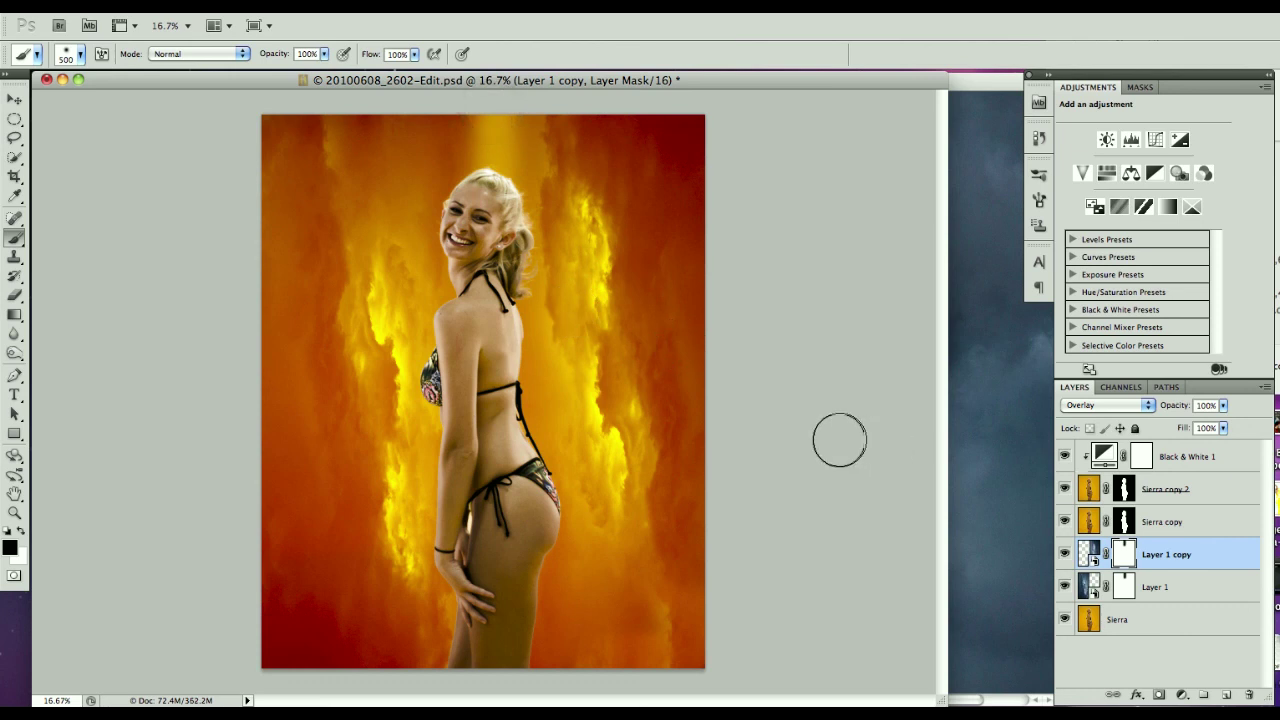